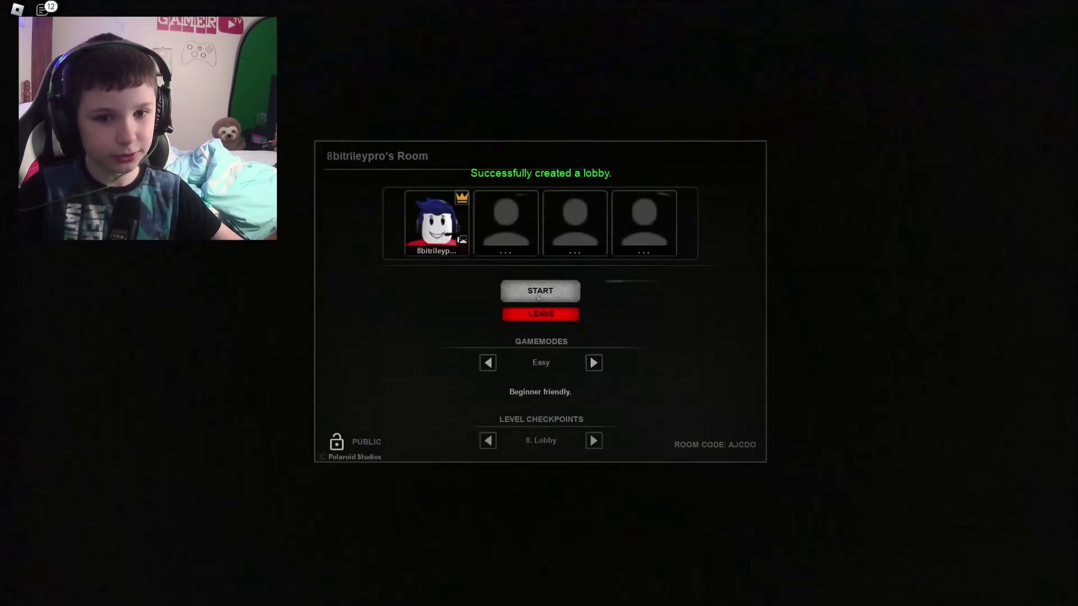
Step: Start the Easy Apeirophobia match from the lobby and wait for the teleport
{"action": "left_click", "coordinate": [539, 295]}
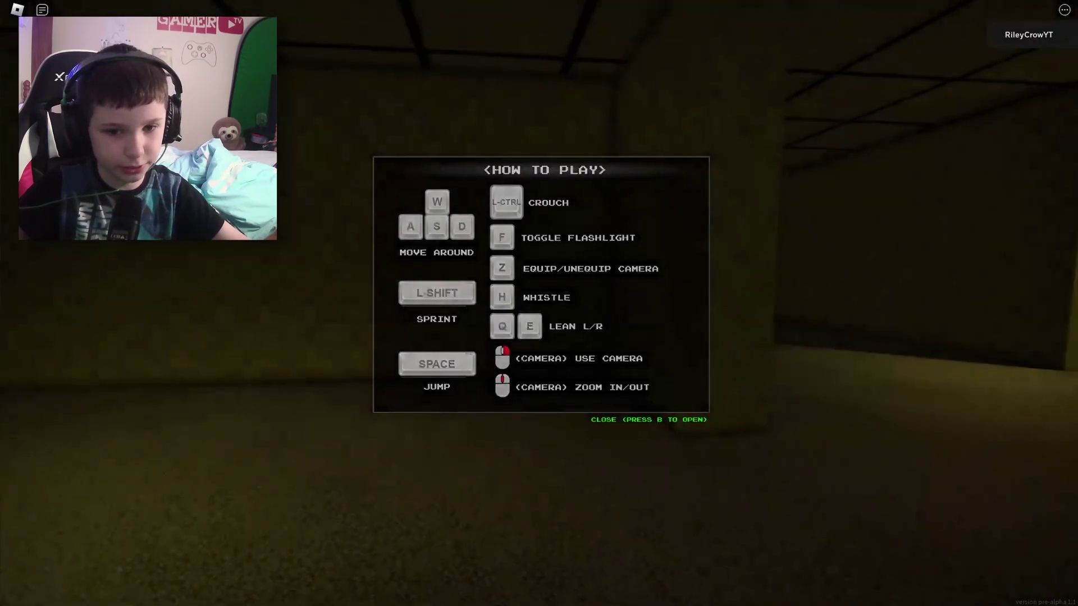
Step: Close the How To Play guide and read the 'THERE'S MORE!!' note on the wall
{"action": "left_click", "coordinate": [656, 421]}
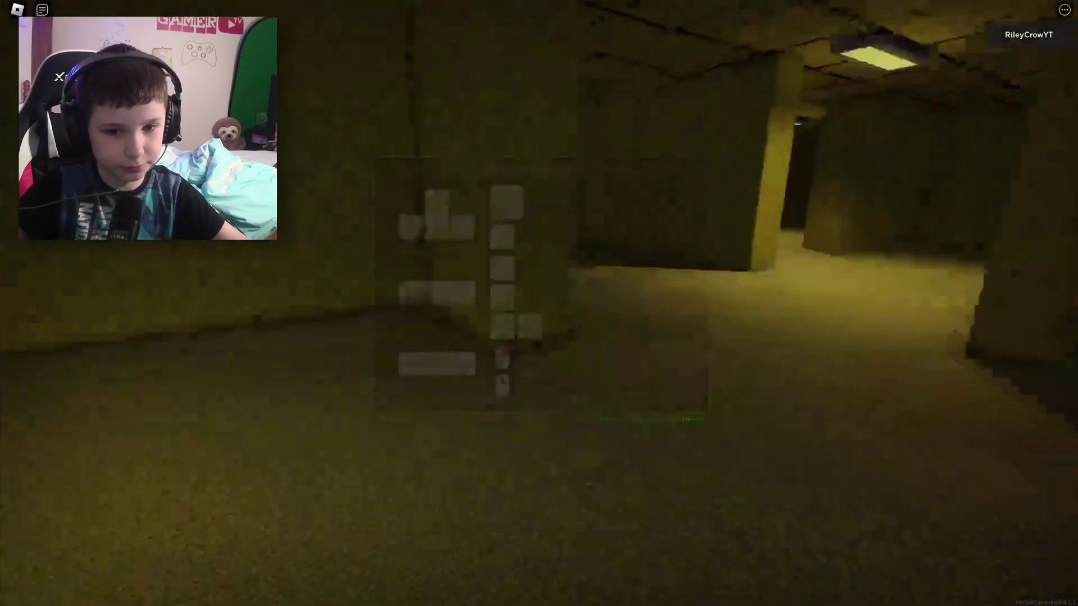
{"action": "key", "text": "w"}
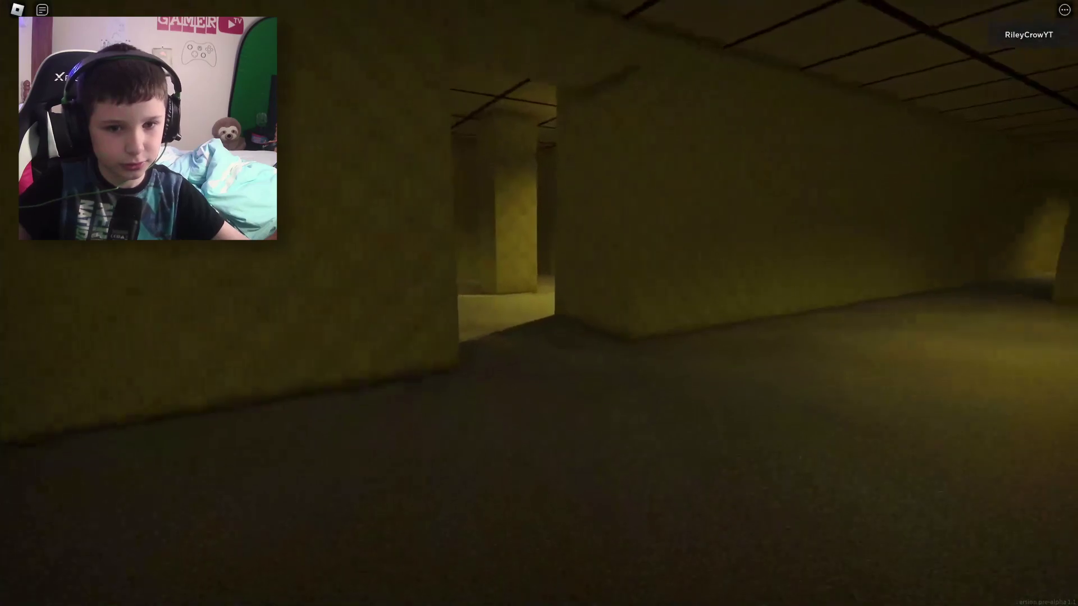
{"action": "key", "text": "w"}
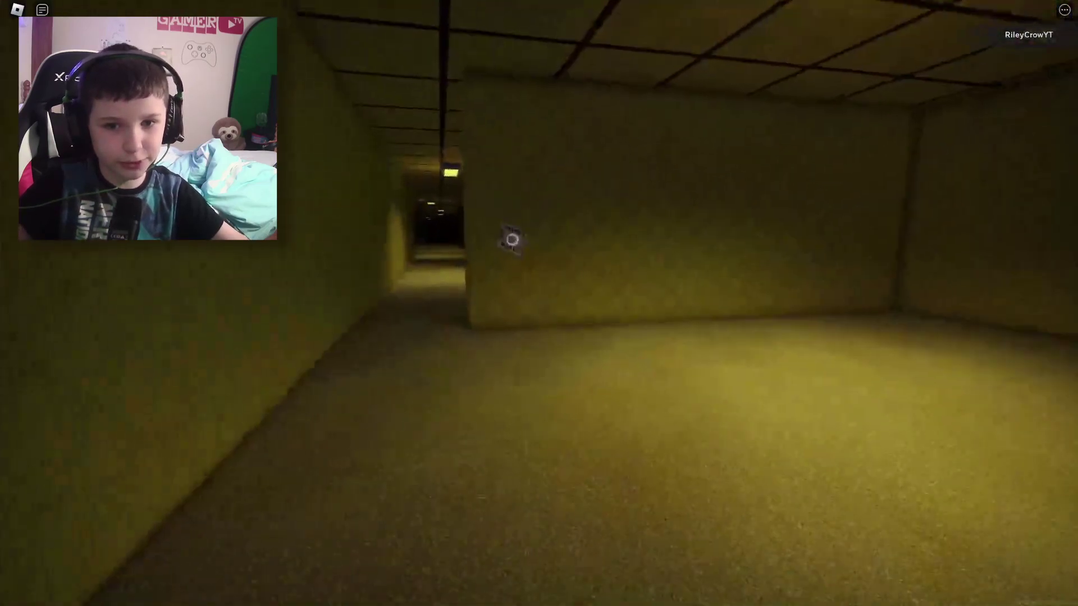
{"action": "key", "text": "w"}
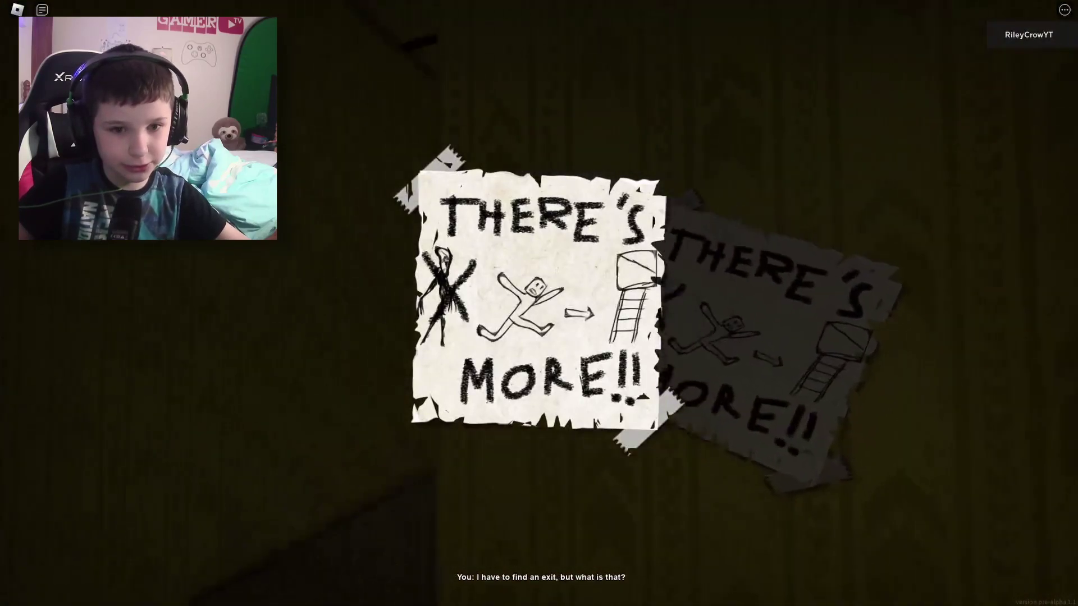
{"action": "key", "text": "w"}
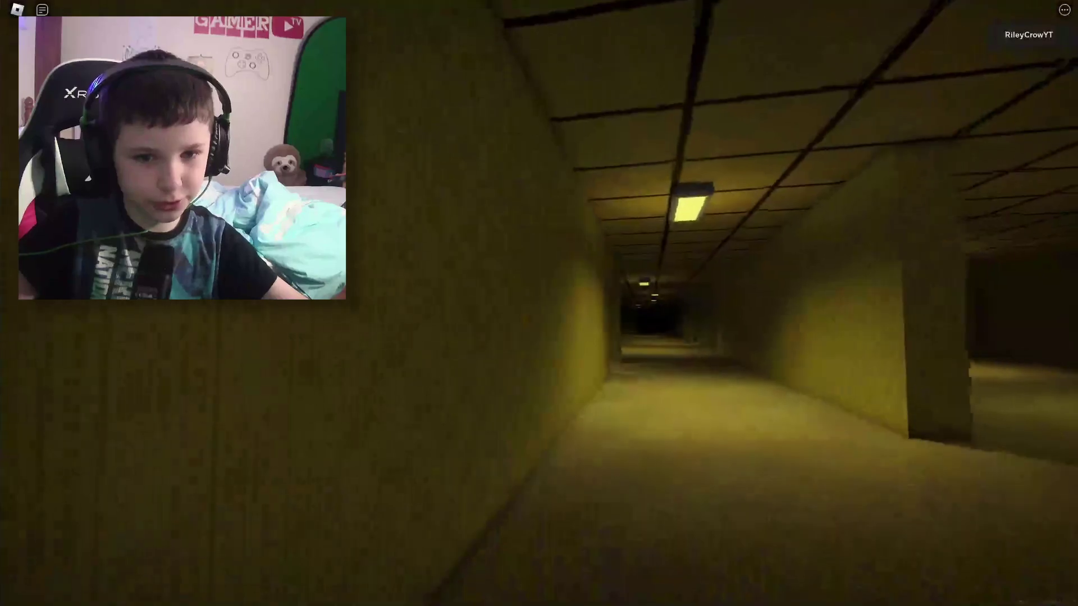
Step: Cross the pillared room and follow the yellow corridors
{"action": "key", "text": "w"}
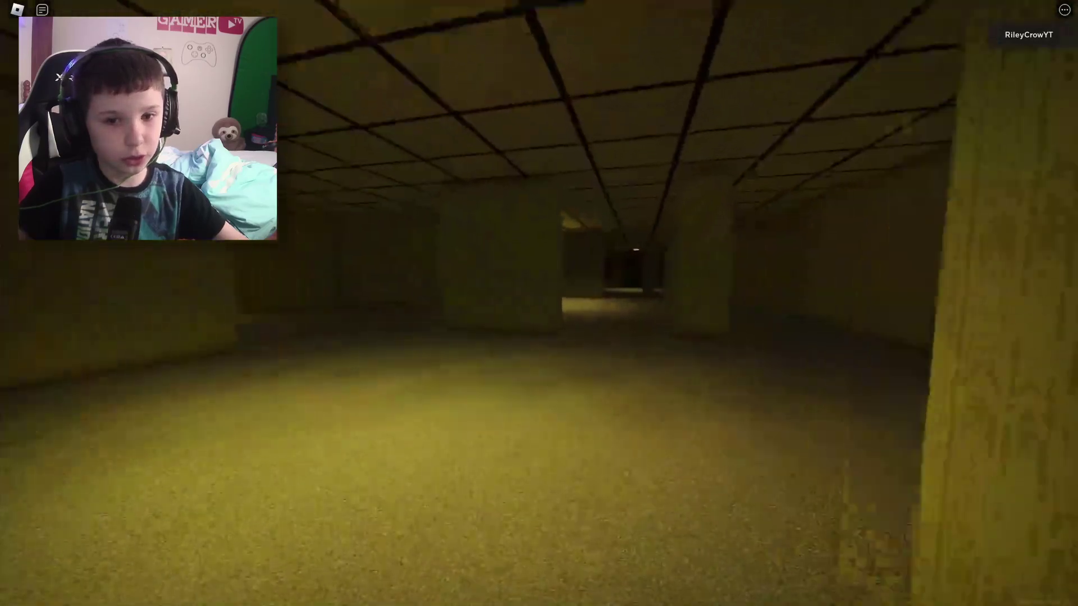
{"action": "key", "text": "w"}
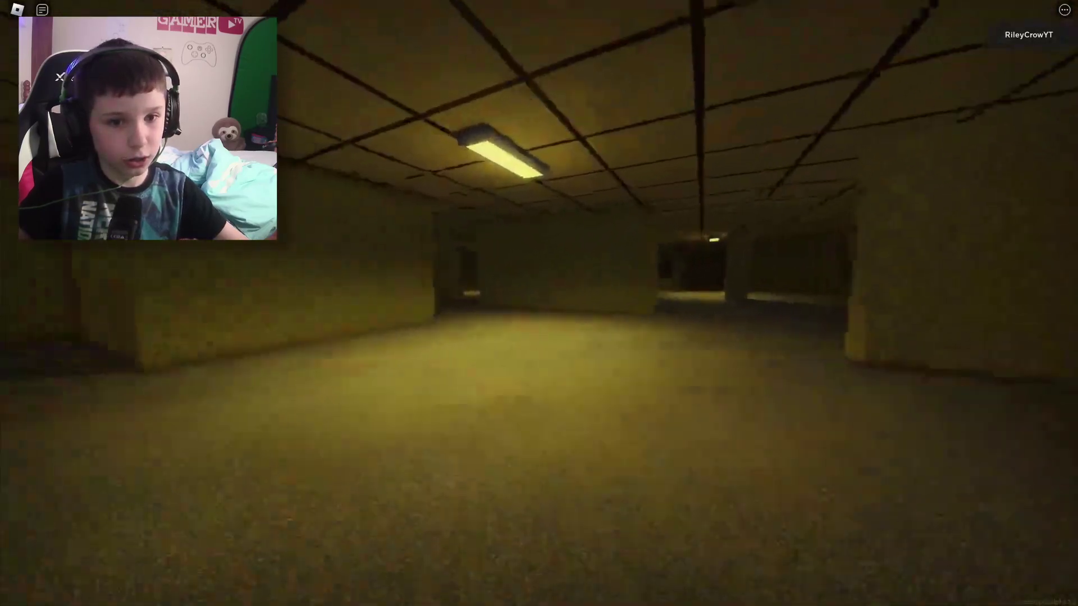
{"action": "key", "text": "w"}
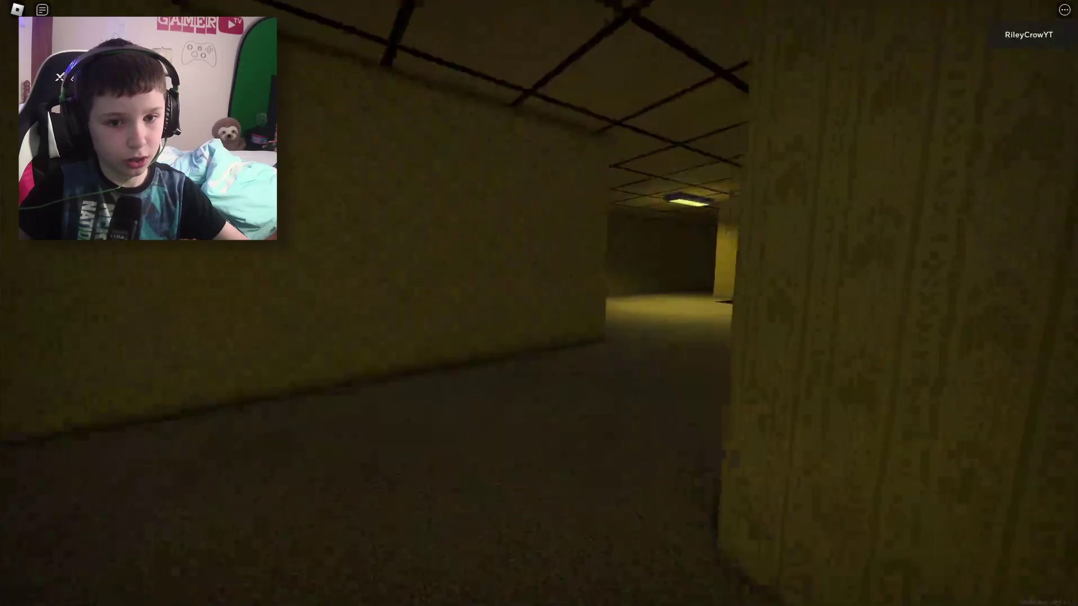
{"action": "key", "text": "w"}
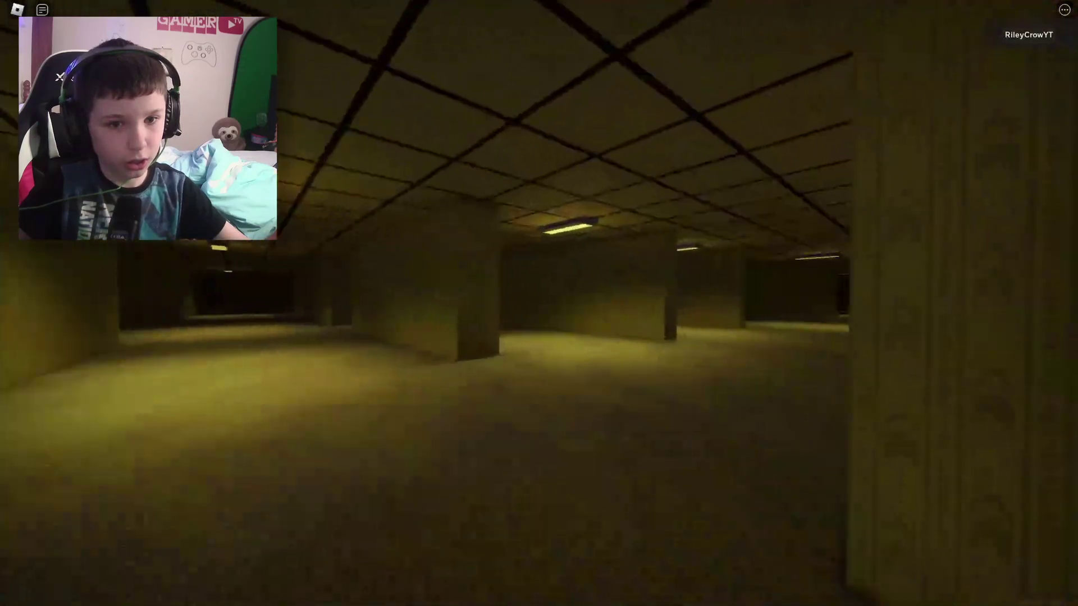
{"action": "key", "text": "w"}
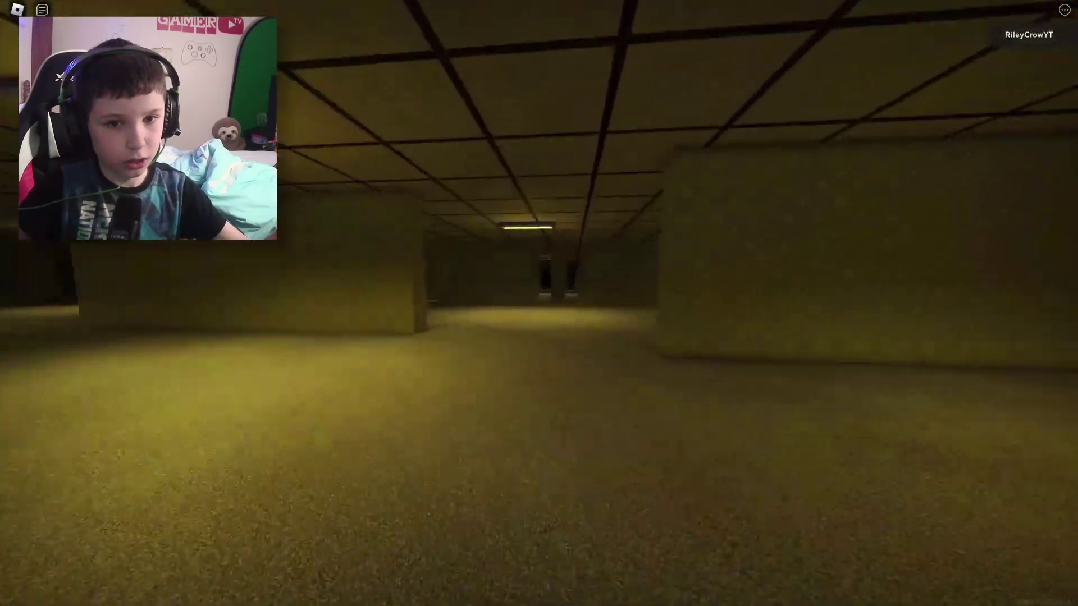
{"action": "key", "text": "w"}
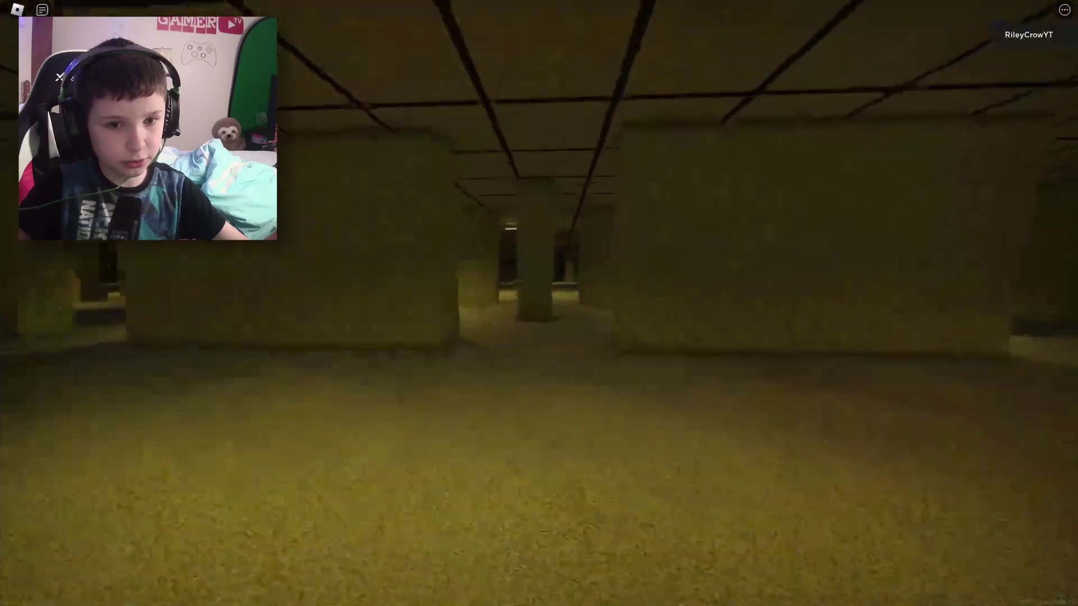
{"action": "key", "text": "w"}
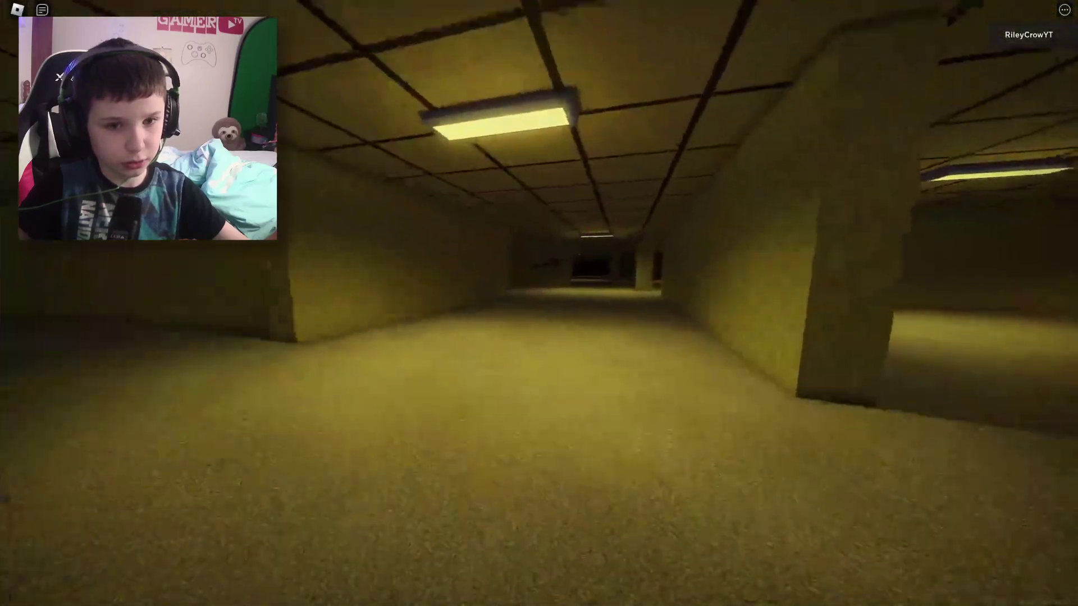
{"action": "key", "text": "w"}
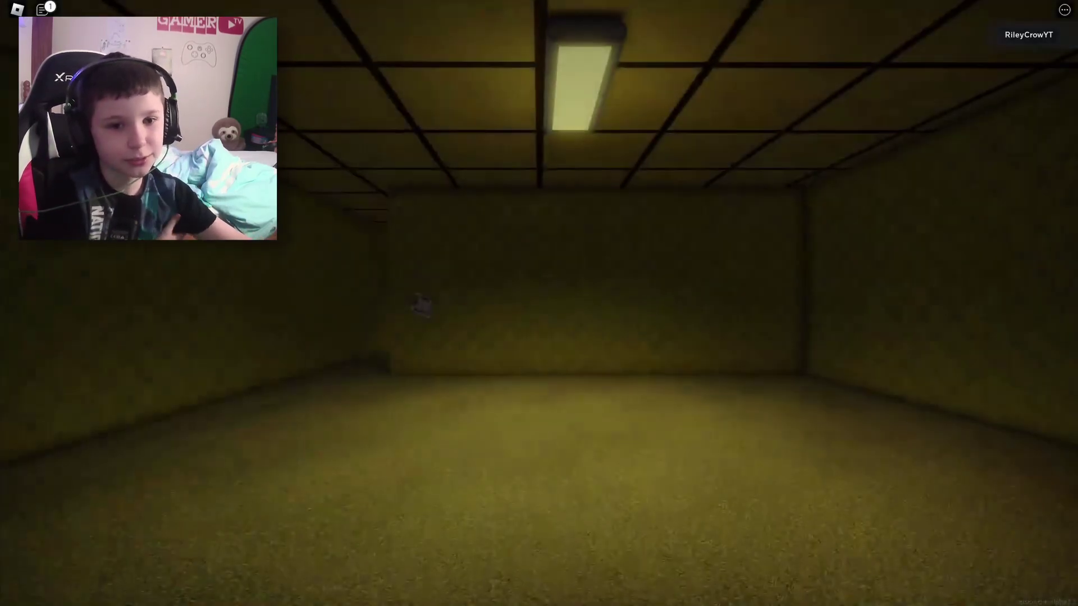
Step: Pass the room's back wall and a side corridor, then enter the lit corridor
{"action": "key", "text": "w"}
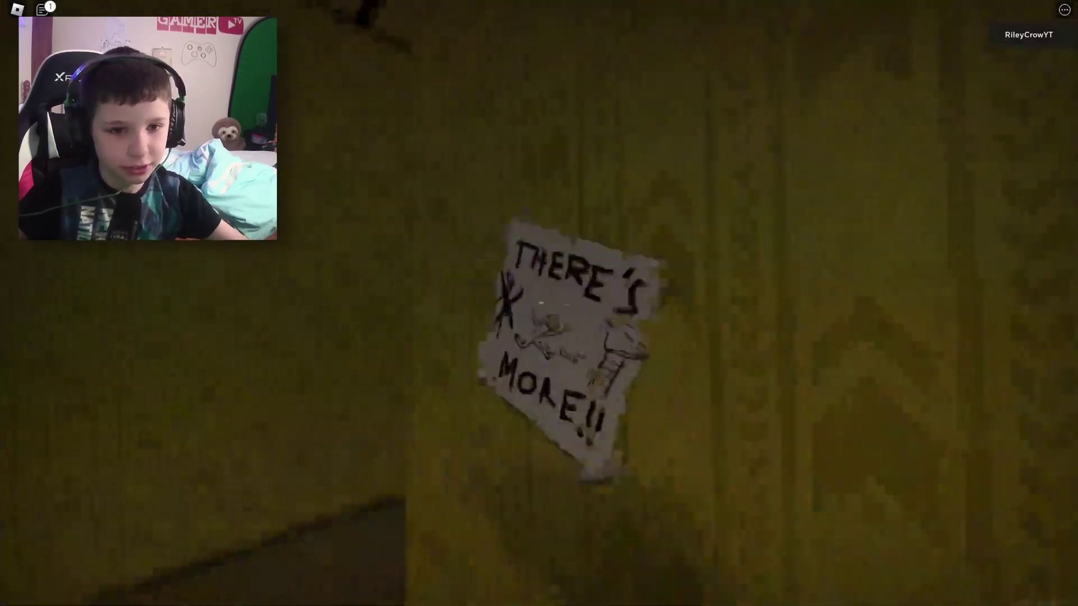
{"action": "key", "text": "w"}
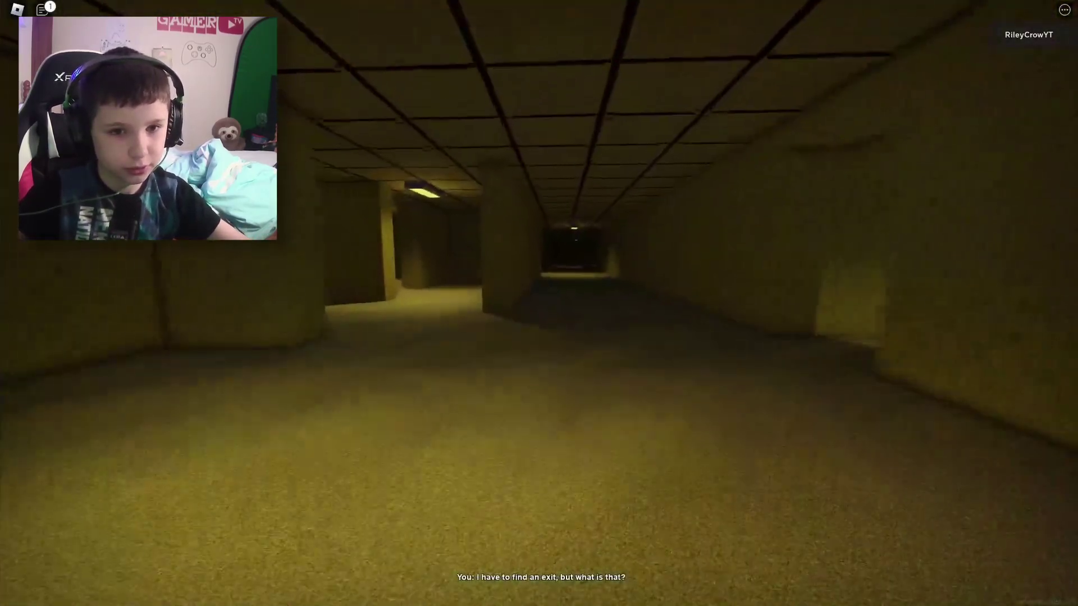
{"action": "key", "text": "w"}
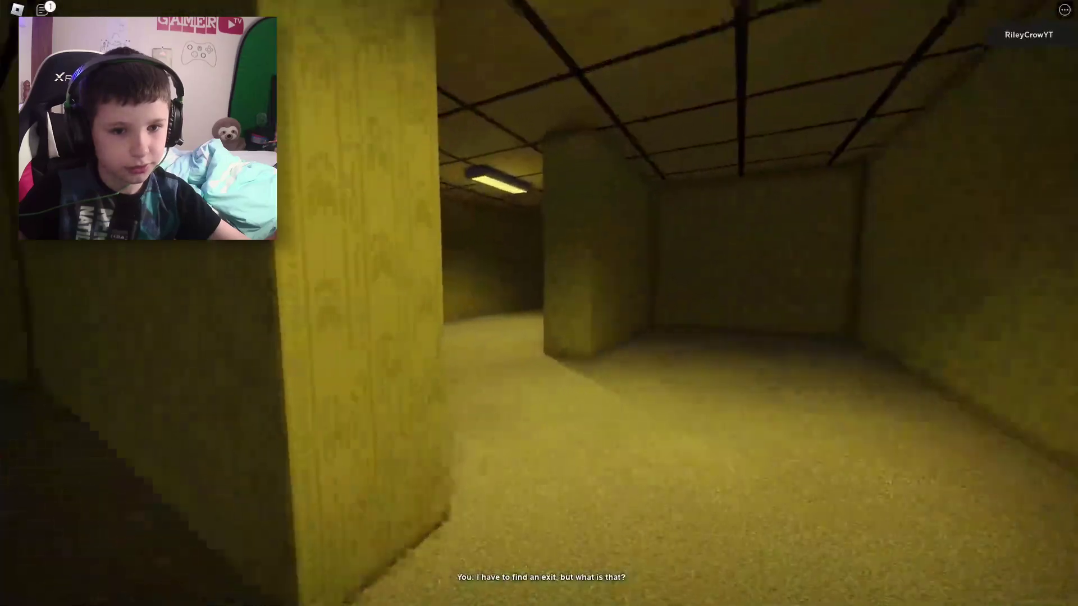
{"action": "key", "text": "w"}
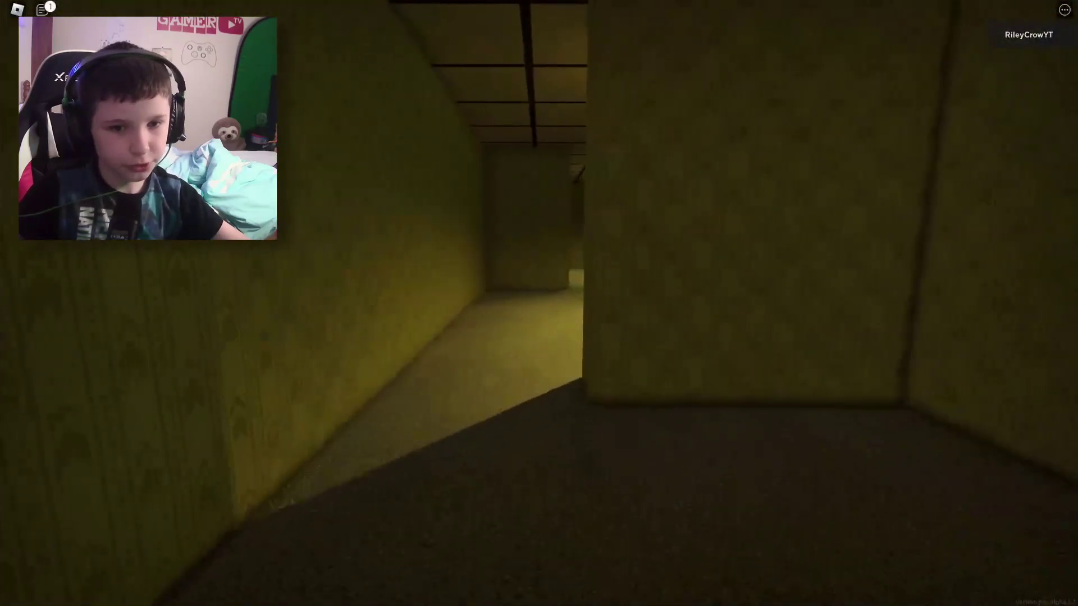
{"action": "key", "text": "w"}
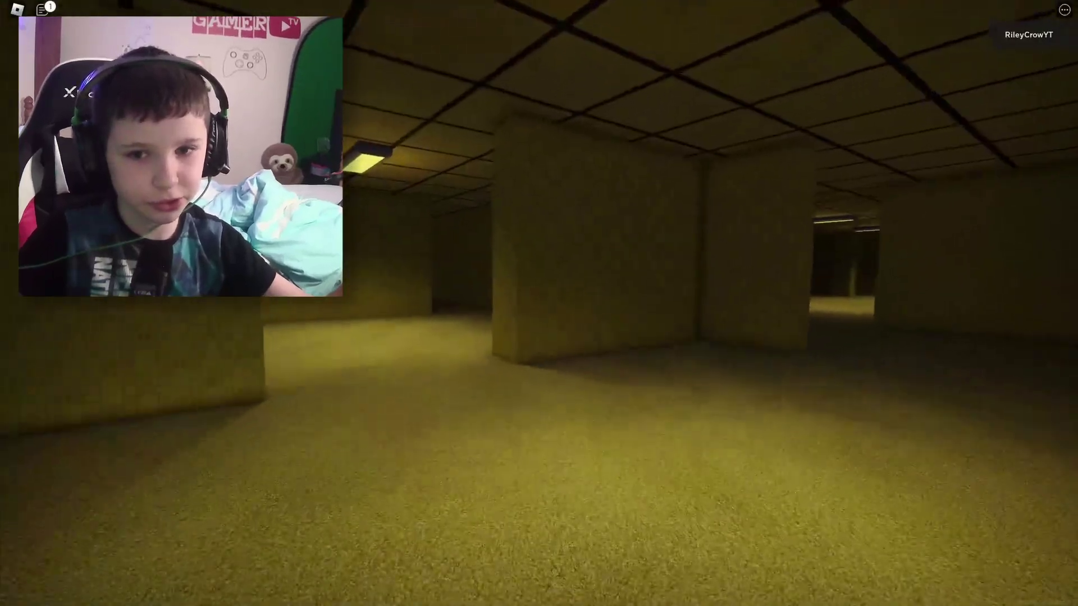
{"action": "key", "text": "w"}
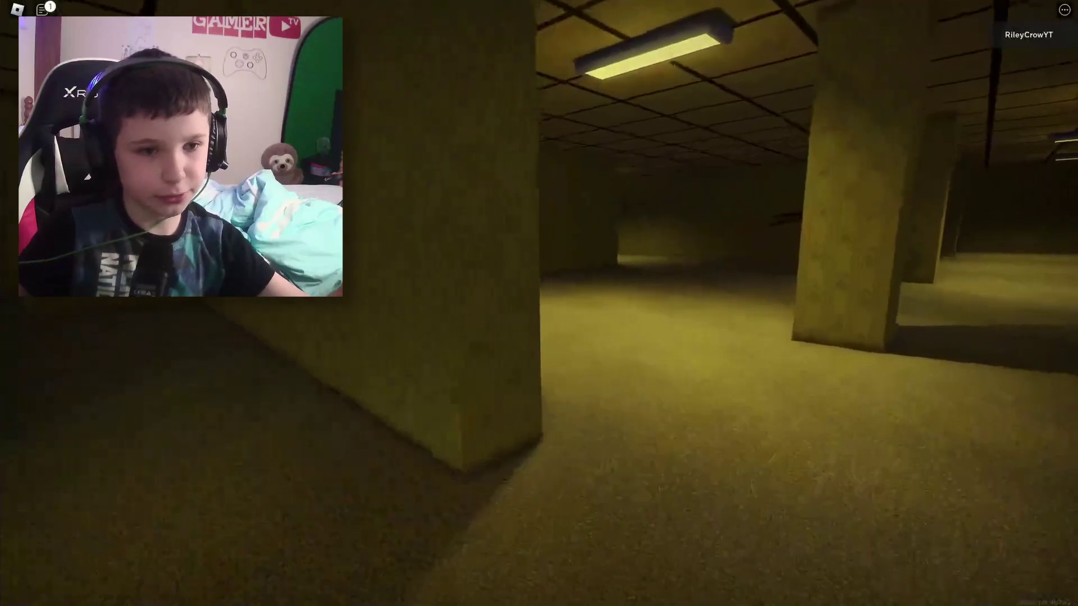
Step: Follow the arrow through the open room to the ladder and climb into the hatch
{"action": "key", "text": "w"}
{"action": "key", "text": "w"}
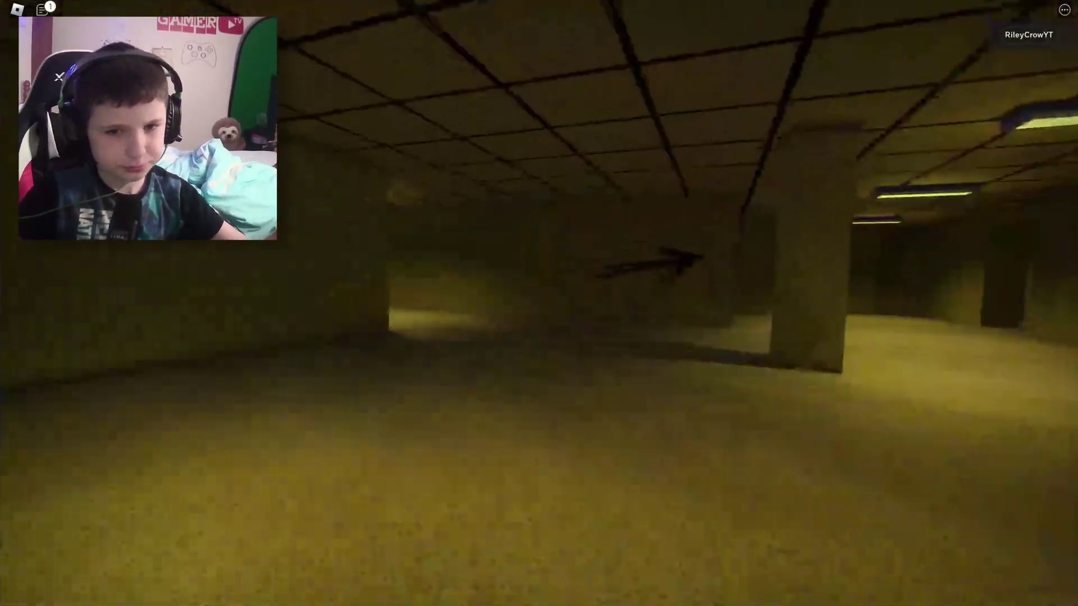
{"action": "key", "text": "w"}
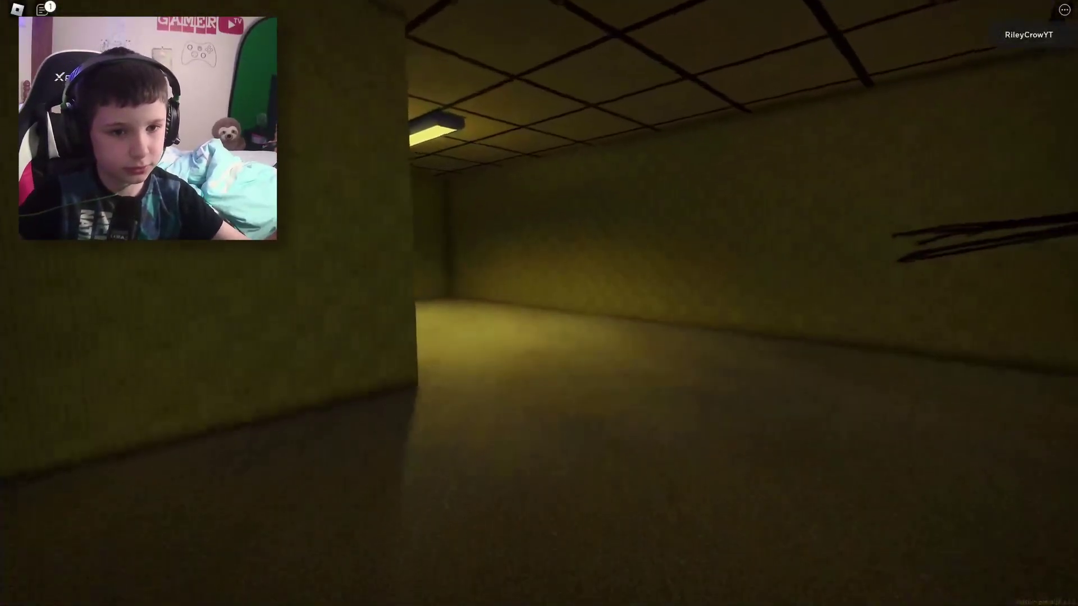
{"action": "key", "text": "w"}
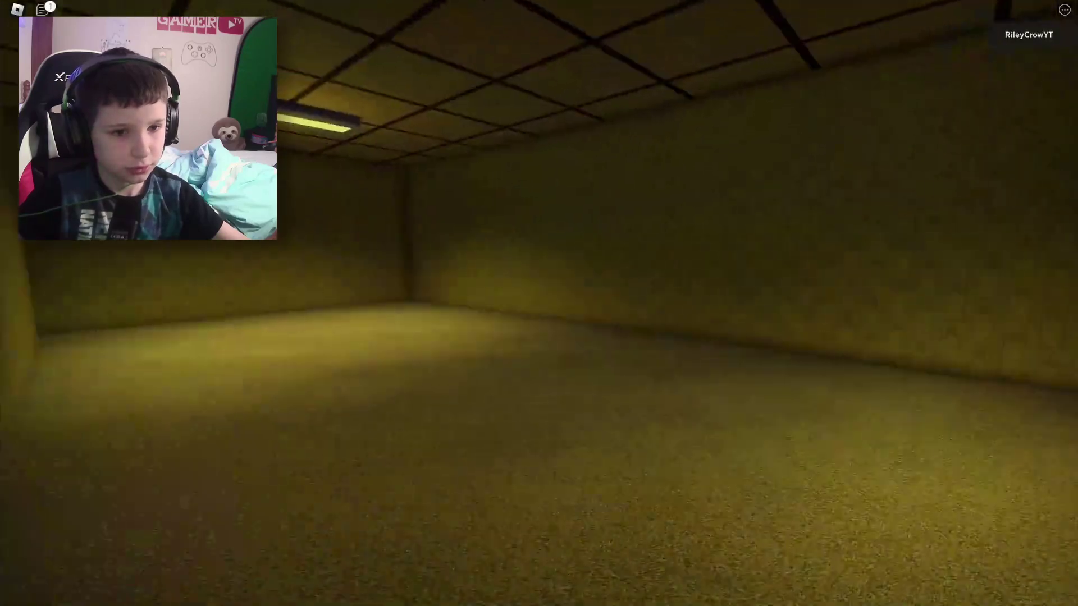
{"action": "key", "text": "w"}
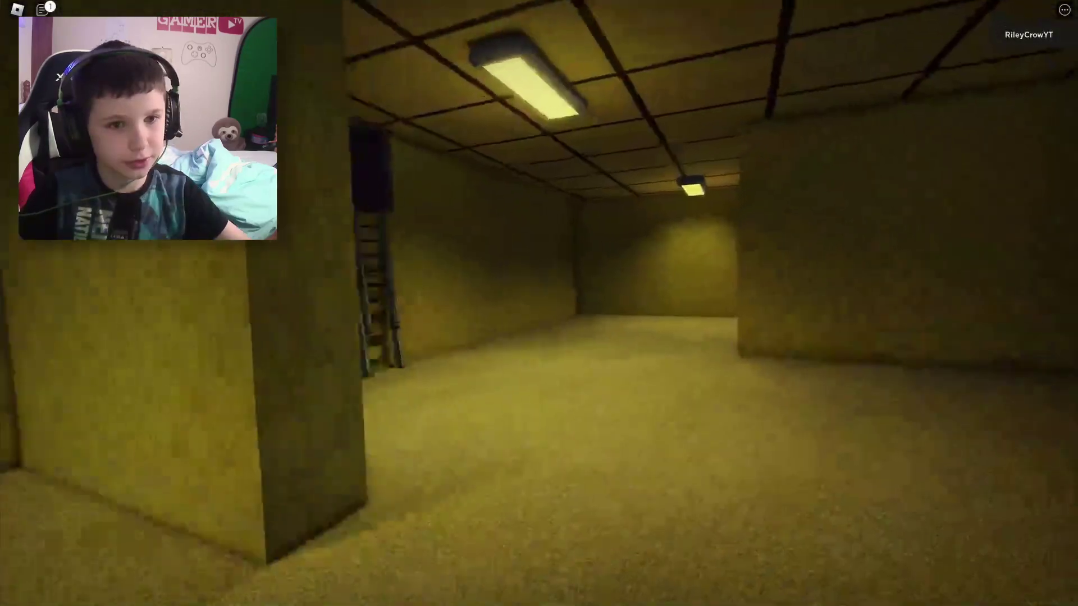
{"action": "key", "text": "w"}
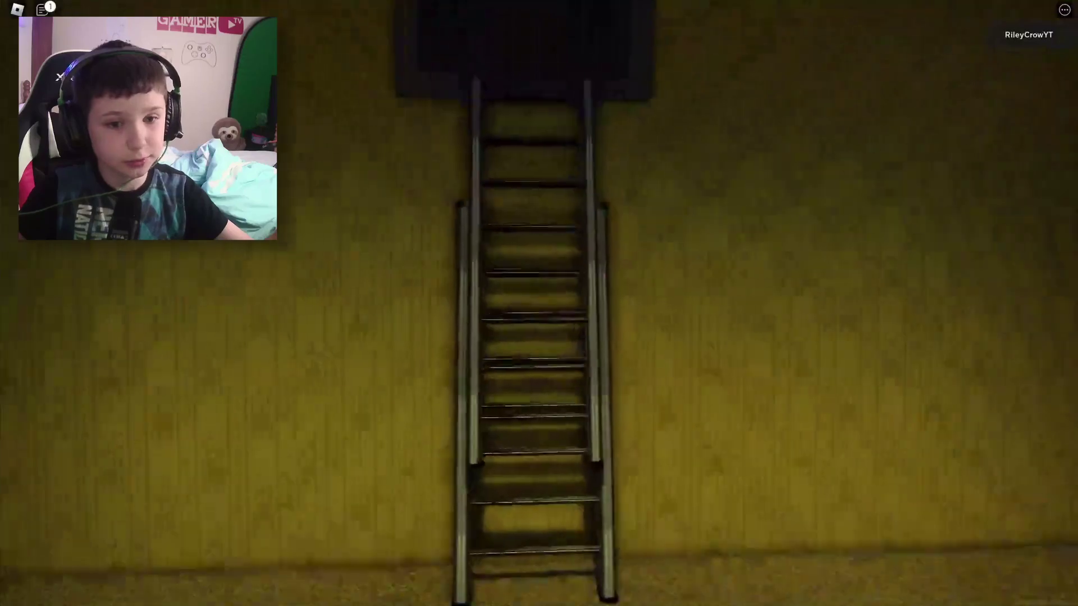
{"action": "key", "text": "w"}
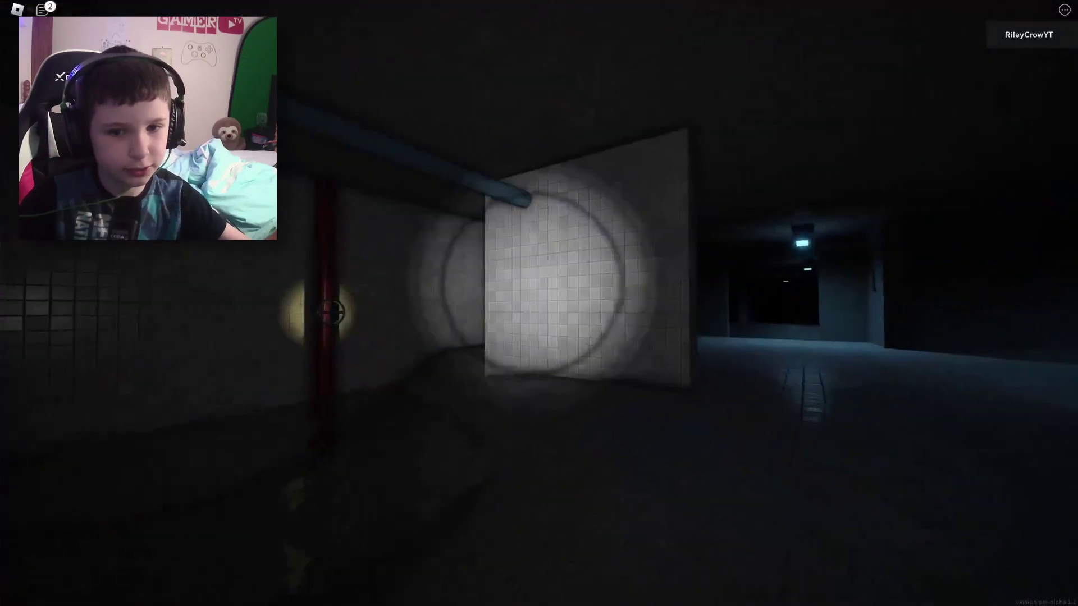
Step: Turn the valve on the red pipe and walk into the dark tiled corridor
{"action": "left_click", "coordinate": [480, 299]}
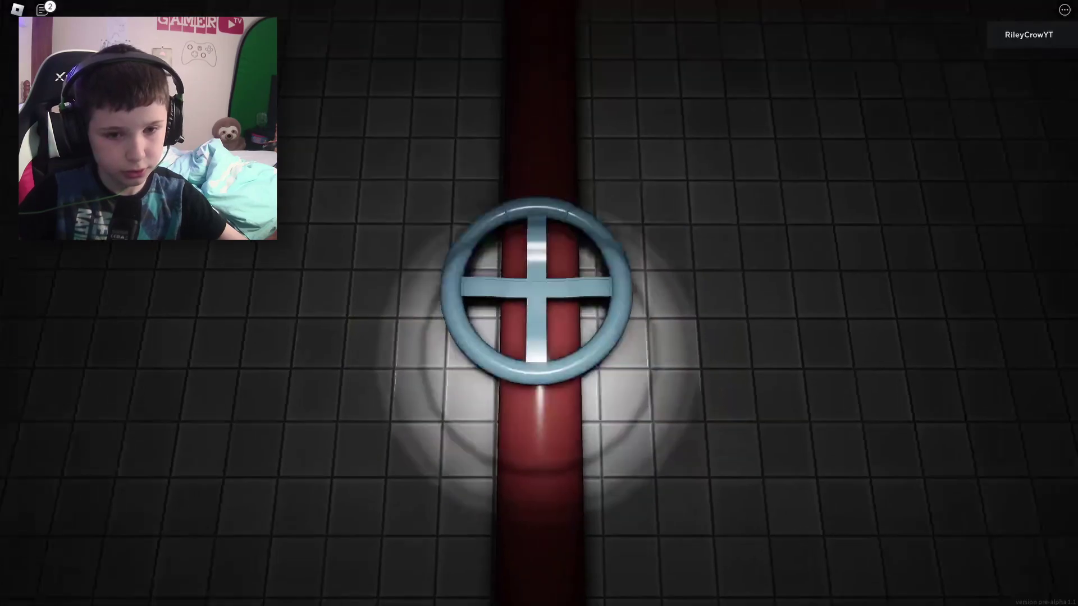
{"action": "key", "text": "w"}
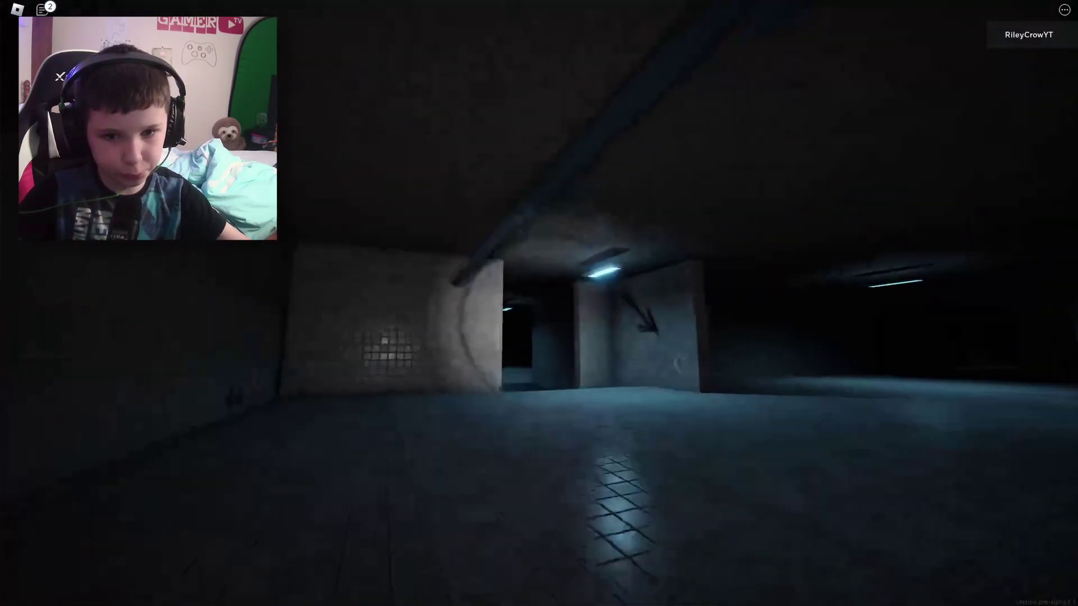
{"action": "key", "text": "w"}
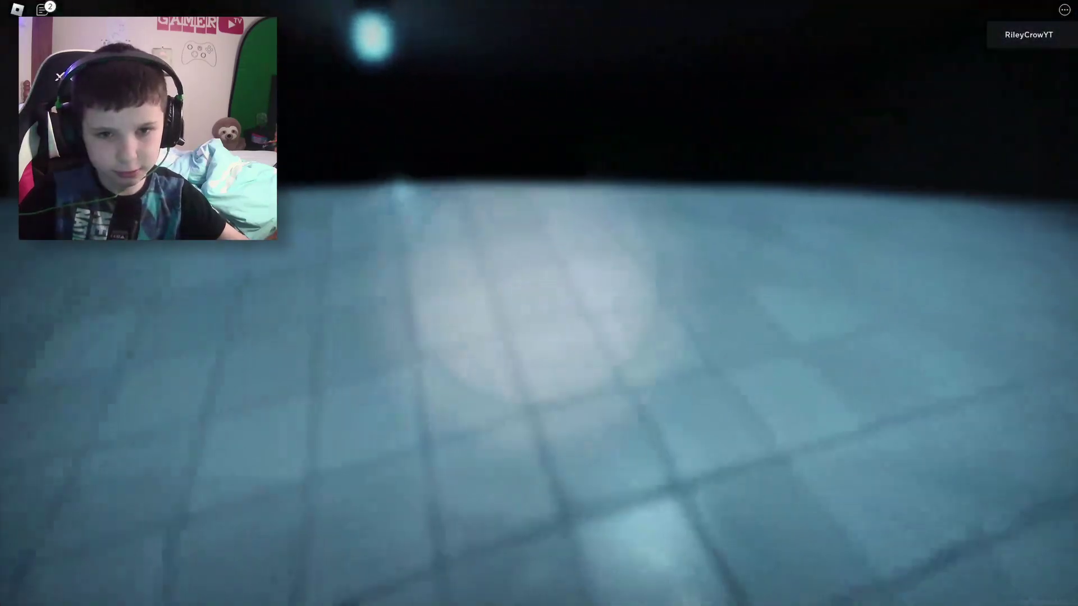
{"action": "key", "text": "w"}
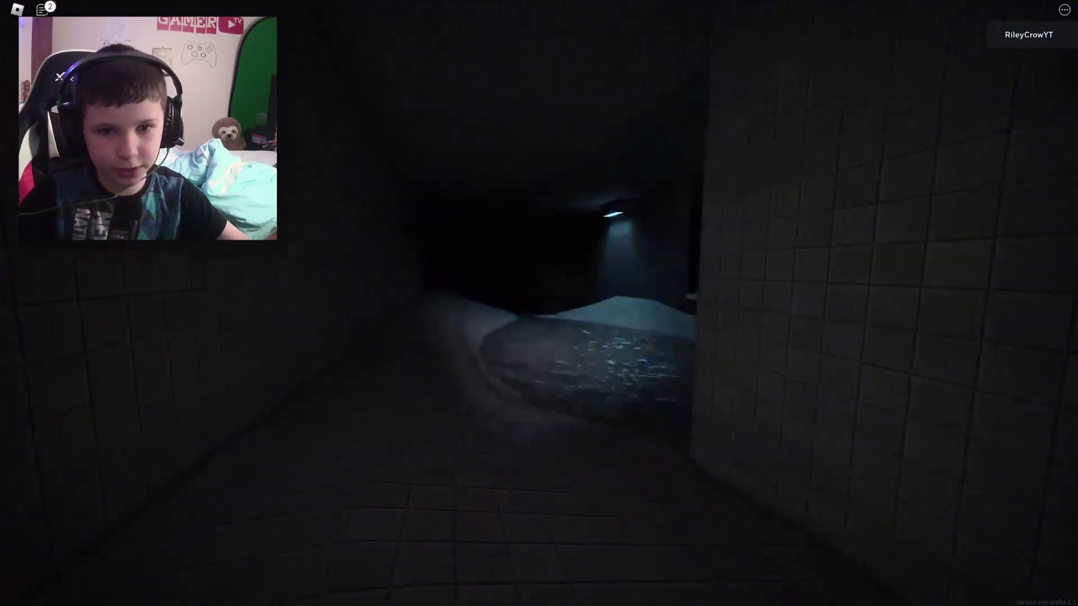
{"action": "key", "text": "w"}
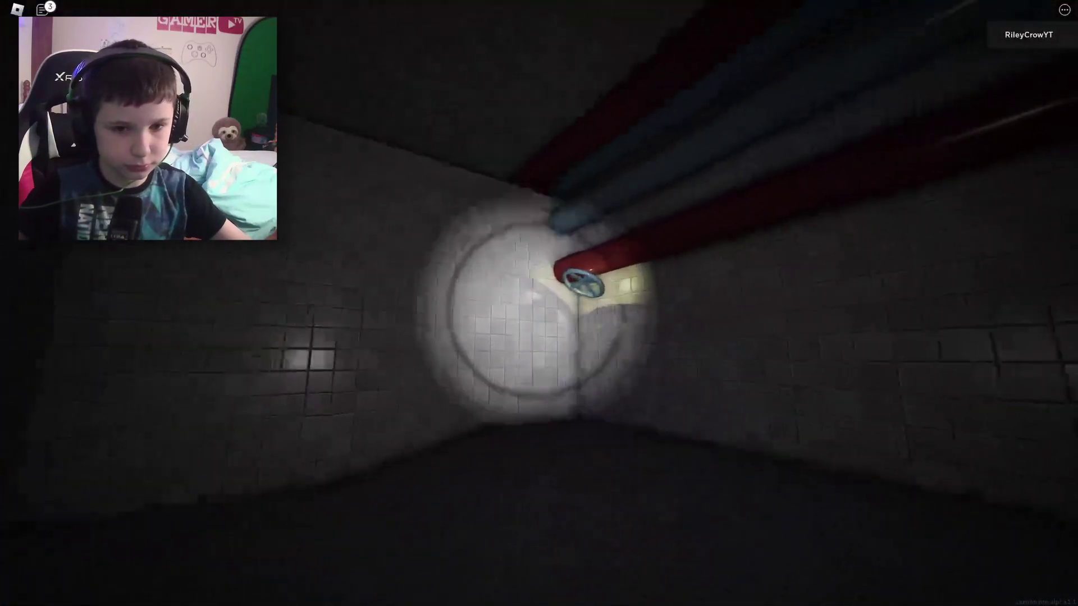
Step: Turn the next red-pipe valve, then head down the tiled corridor toward the doorway
{"action": "key", "text": "e"}
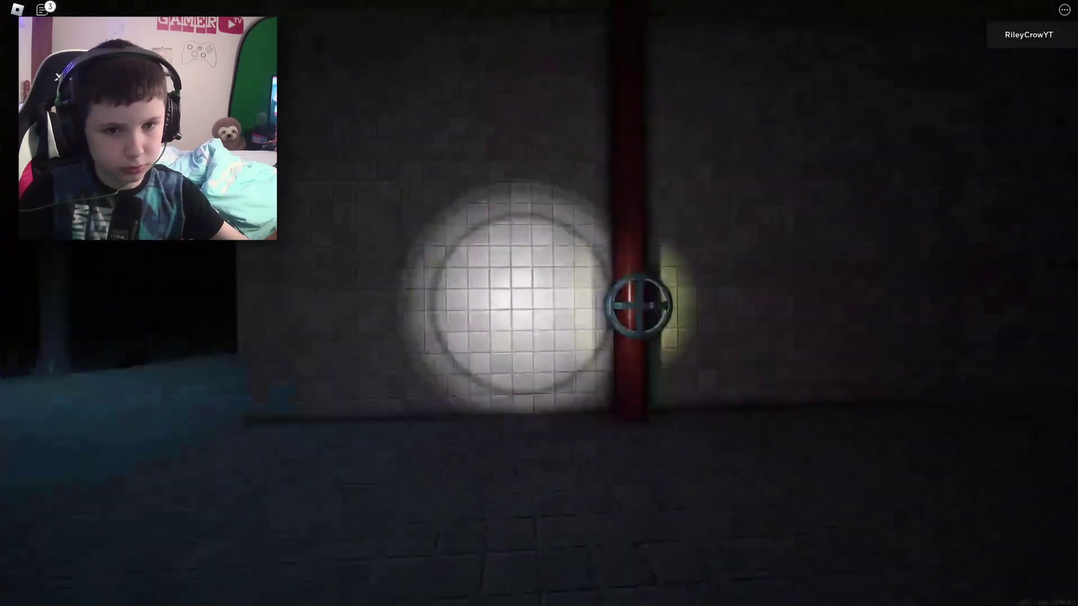
{"action": "key", "text": "e"}
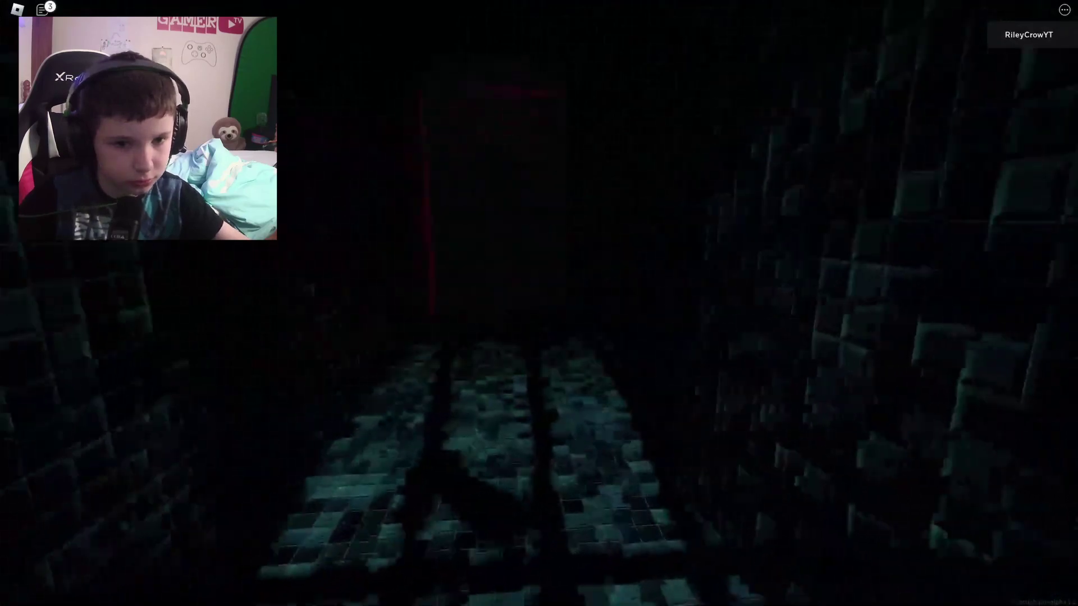
{"action": "key", "text": "Escape"}
{"action": "key", "text": "Escape"}
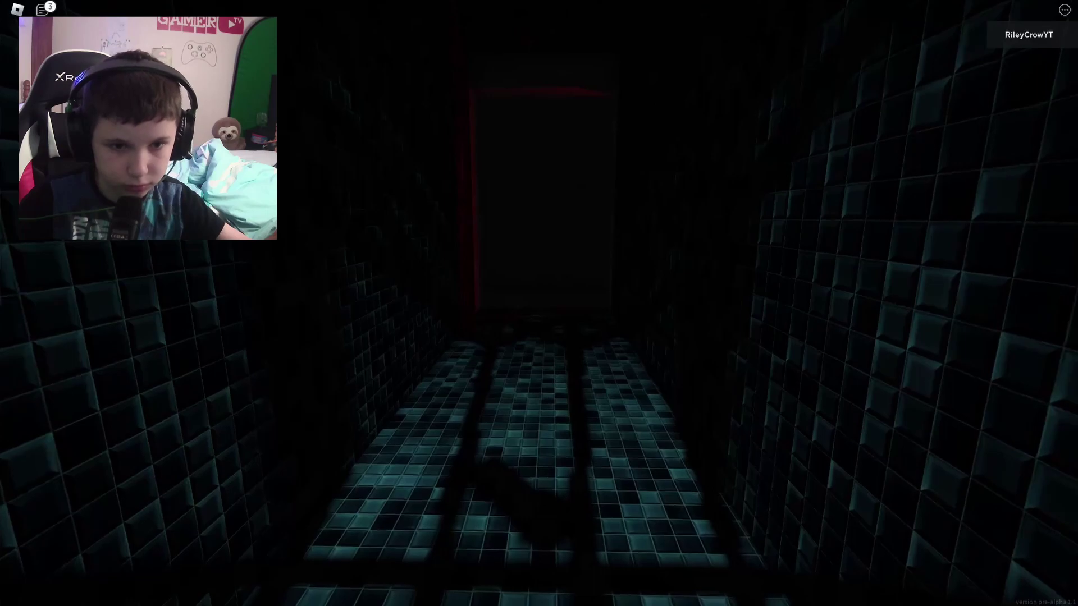
{"action": "key", "text": "w"}
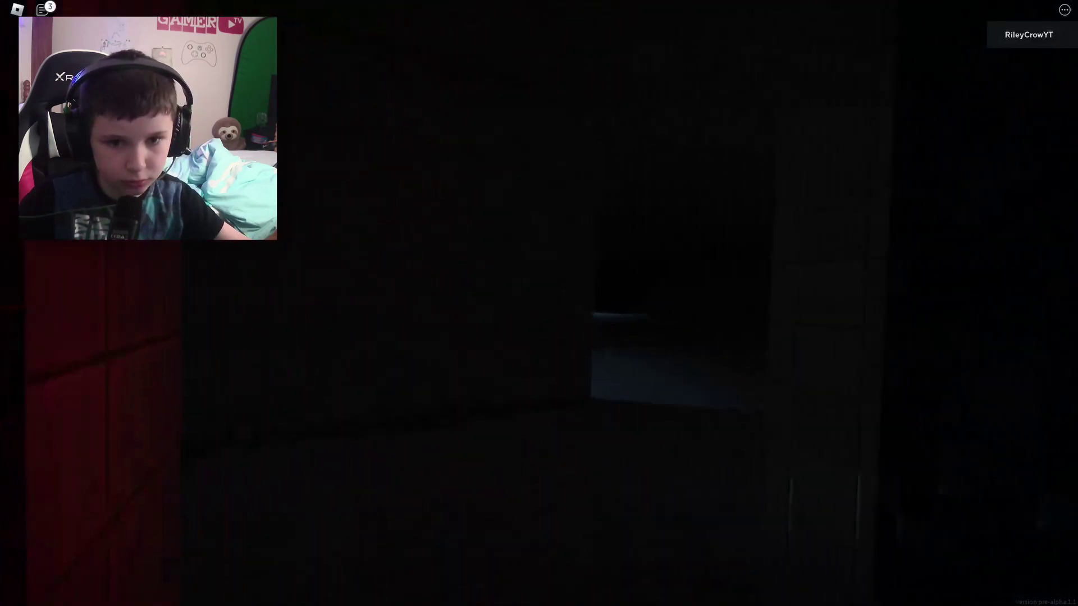
{"action": "key", "text": "w"}
{"action": "key", "text": "w"}
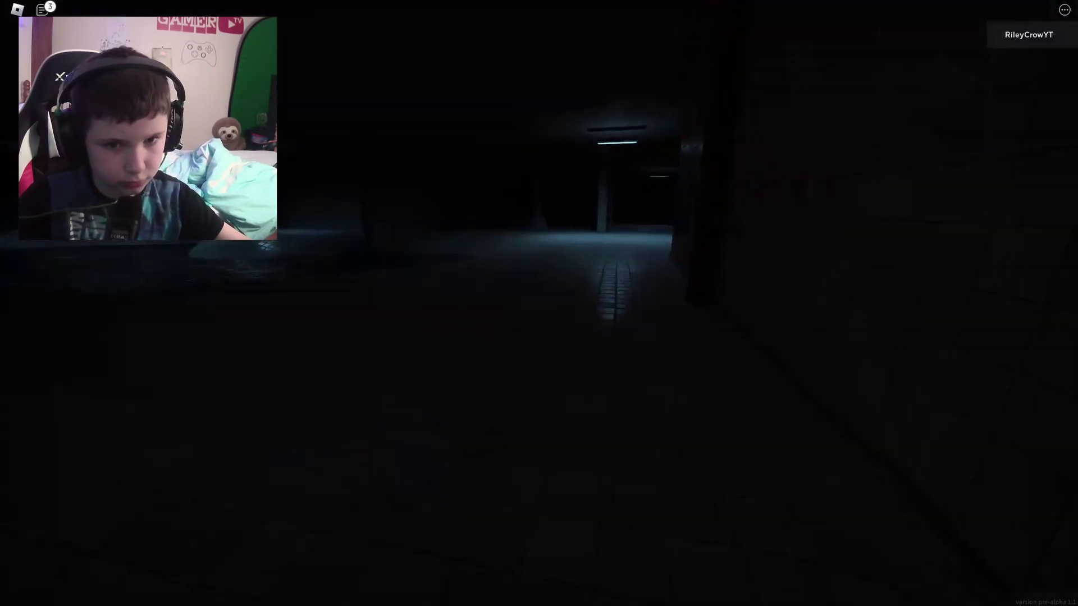
Step: Cross the dark corridor and the lit wet tiled floor toward the lights
{"action": "key", "text": "w"}
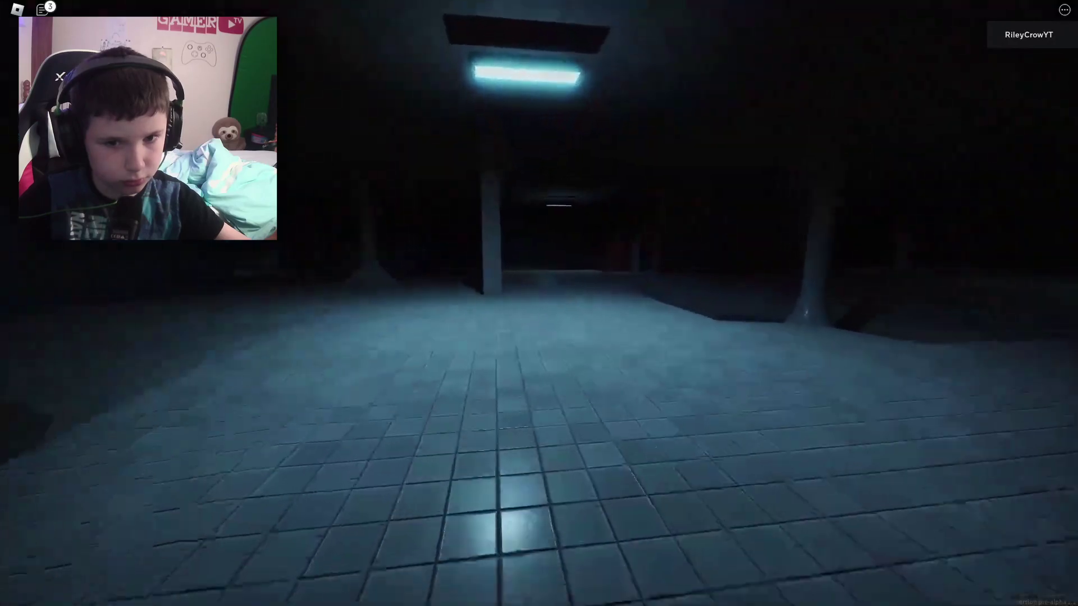
{"action": "key", "text": "w"}
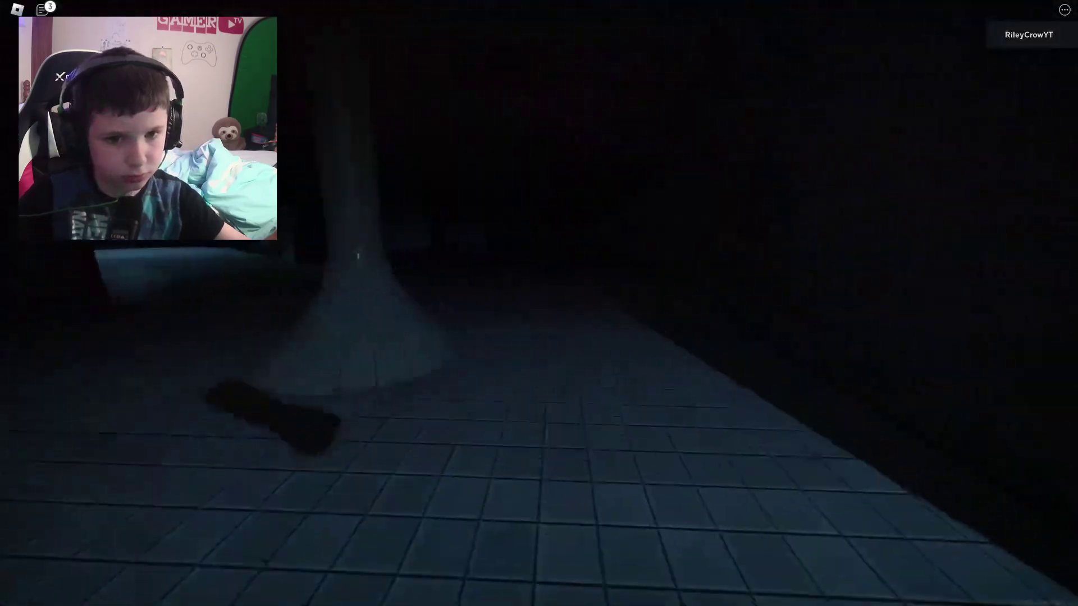
{"action": "key", "text": "w"}
{"action": "key", "text": "w"}
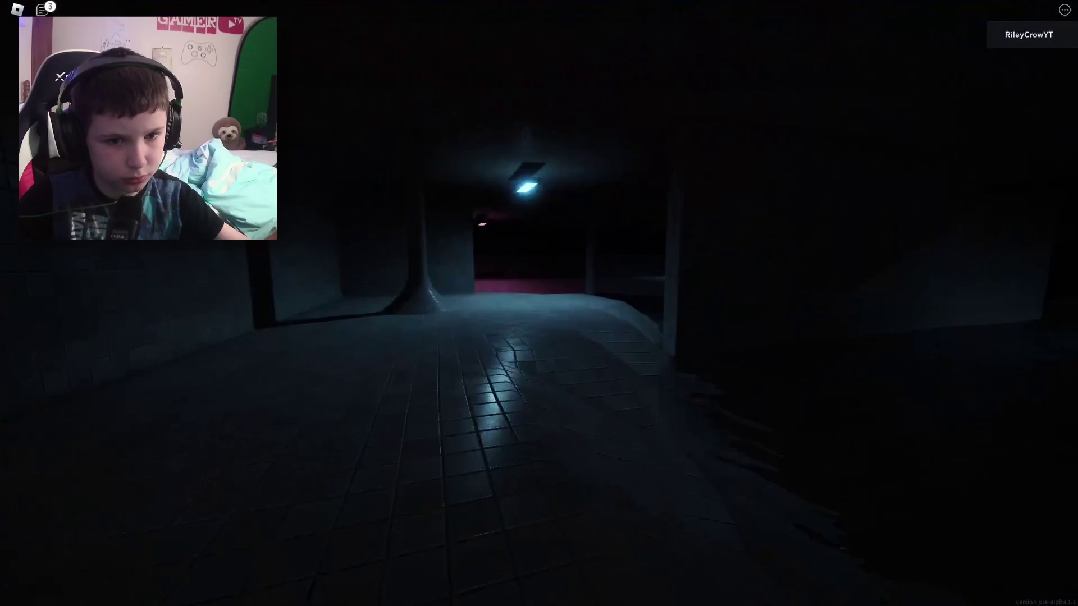
{"action": "key", "text": "w"}
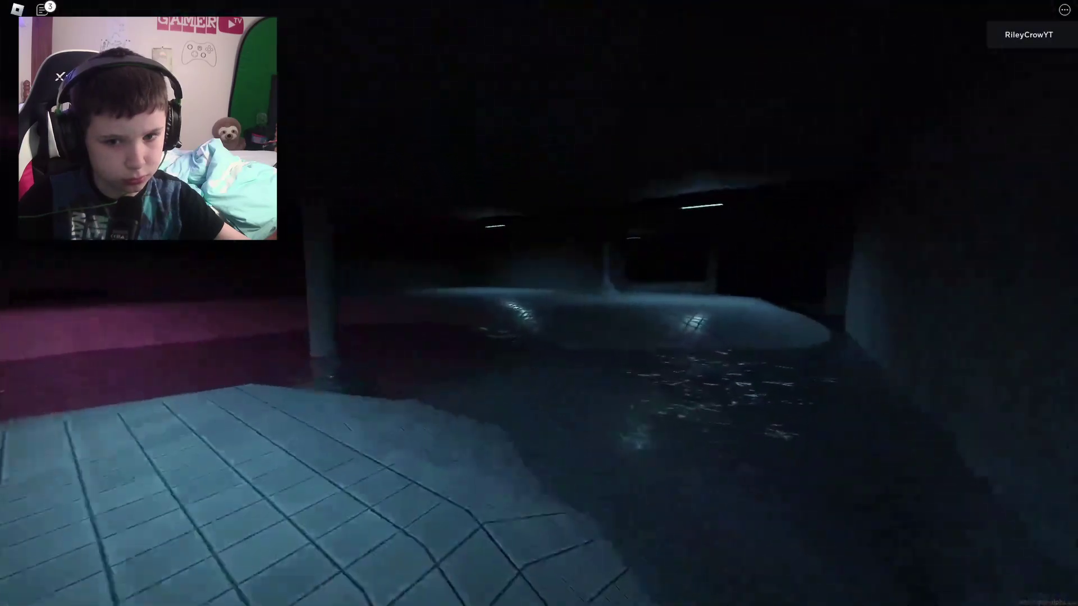
{"action": "key", "text": "w"}
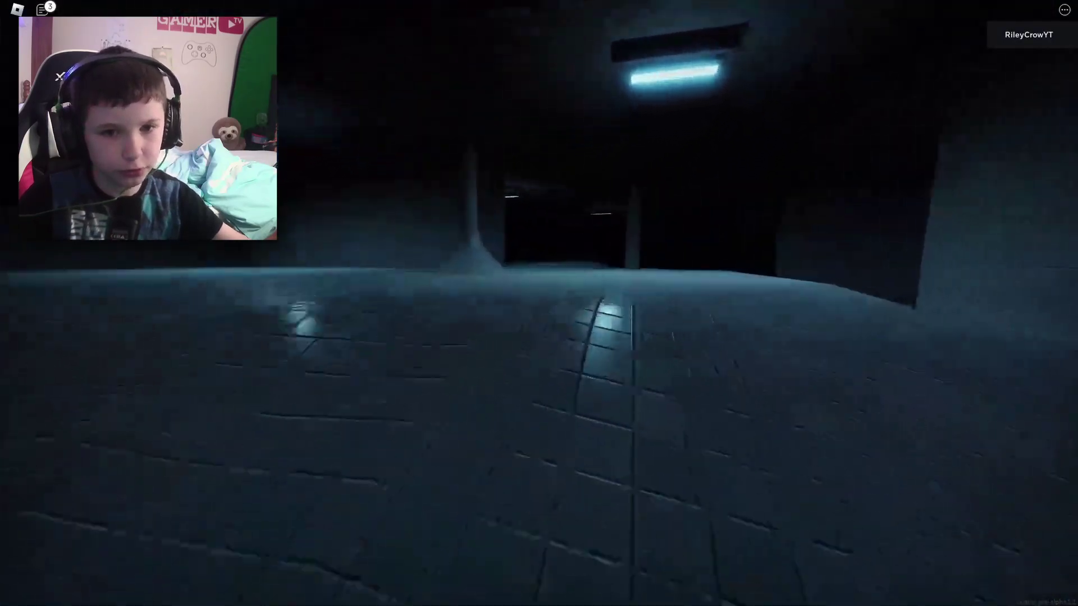
{"action": "key", "text": "w"}
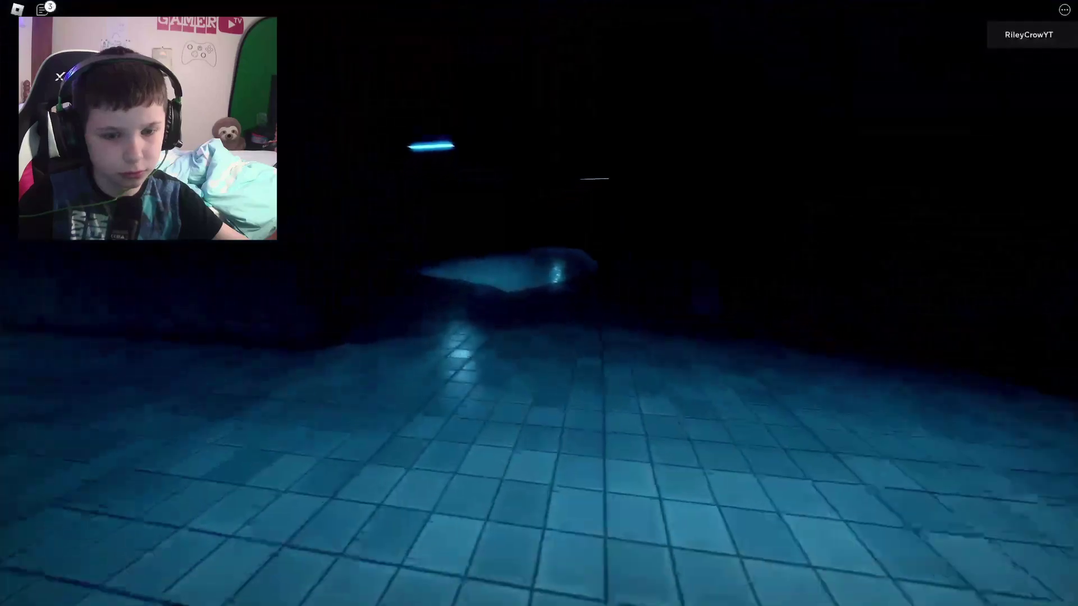
{"action": "key", "text": "w"}
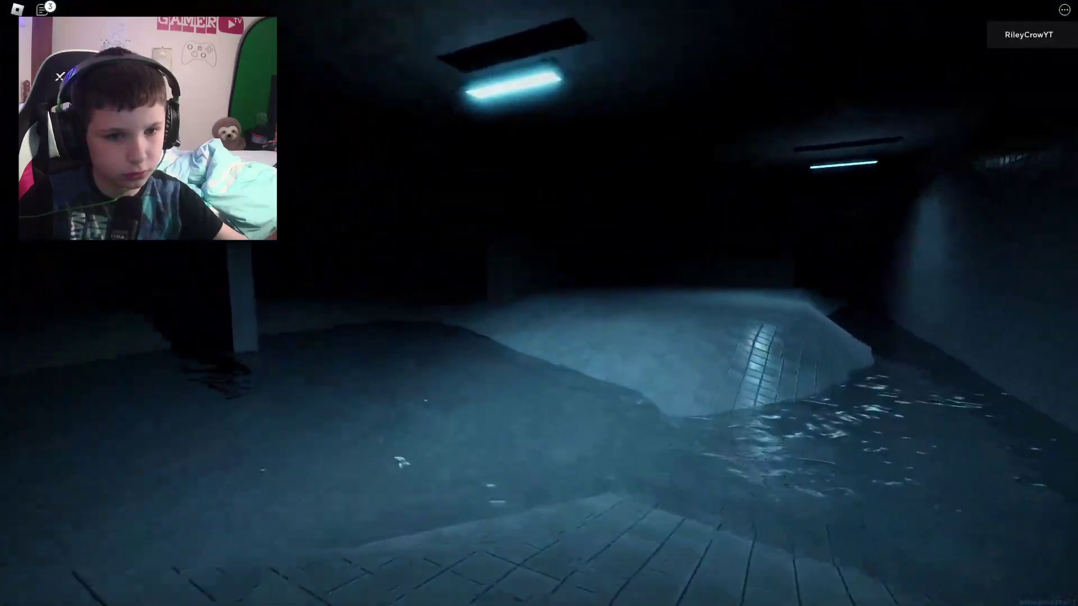
{"action": "key", "text": "w"}
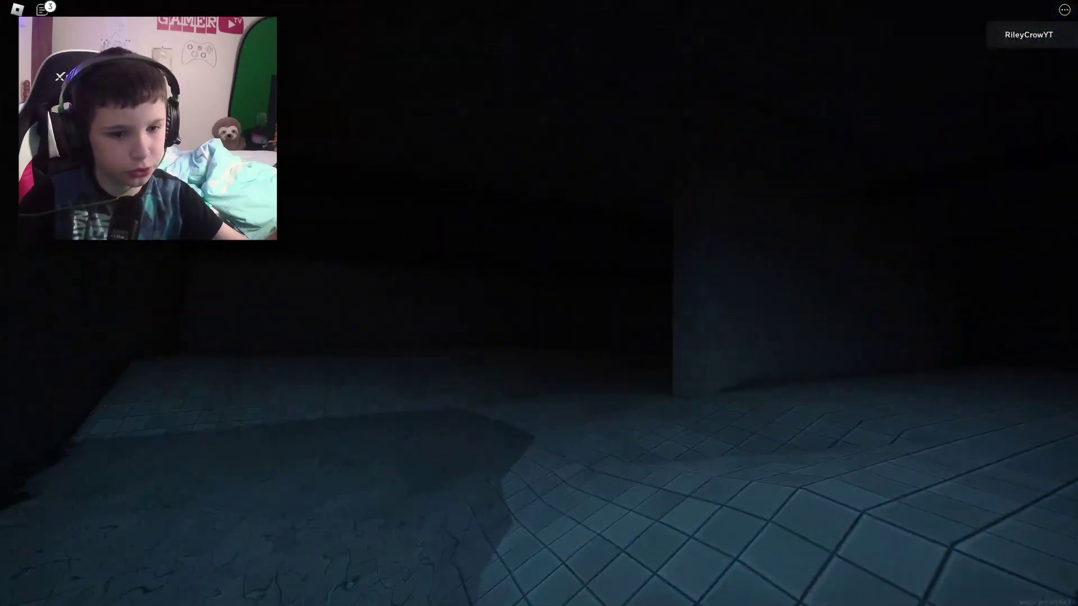
Step: Go through the doorway under the red pipe and down the long dark hallway
{"action": "key", "text": "w"}
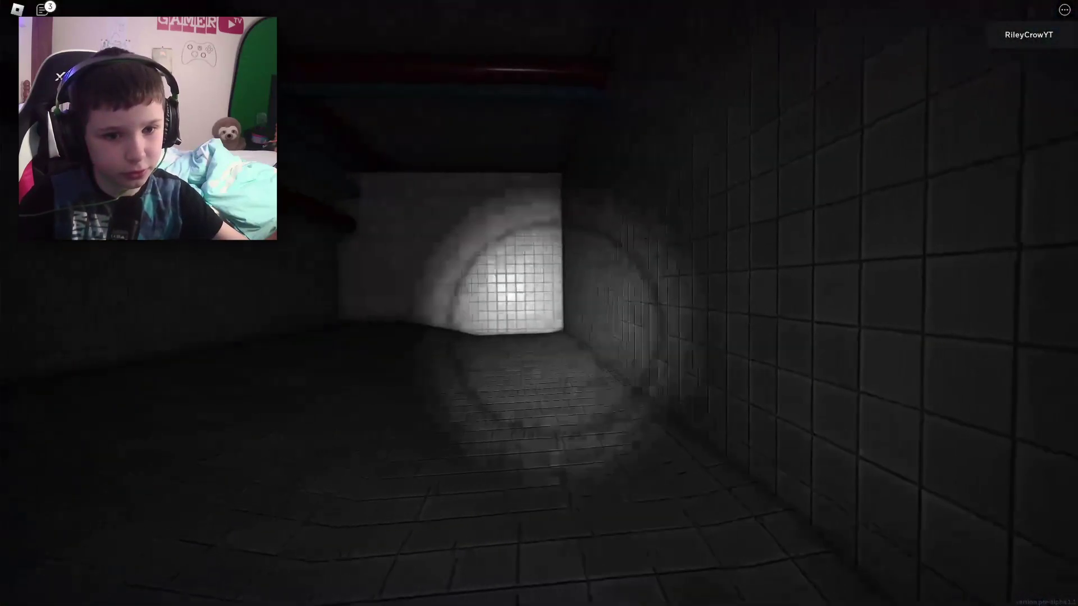
{"action": "key", "text": "w"}
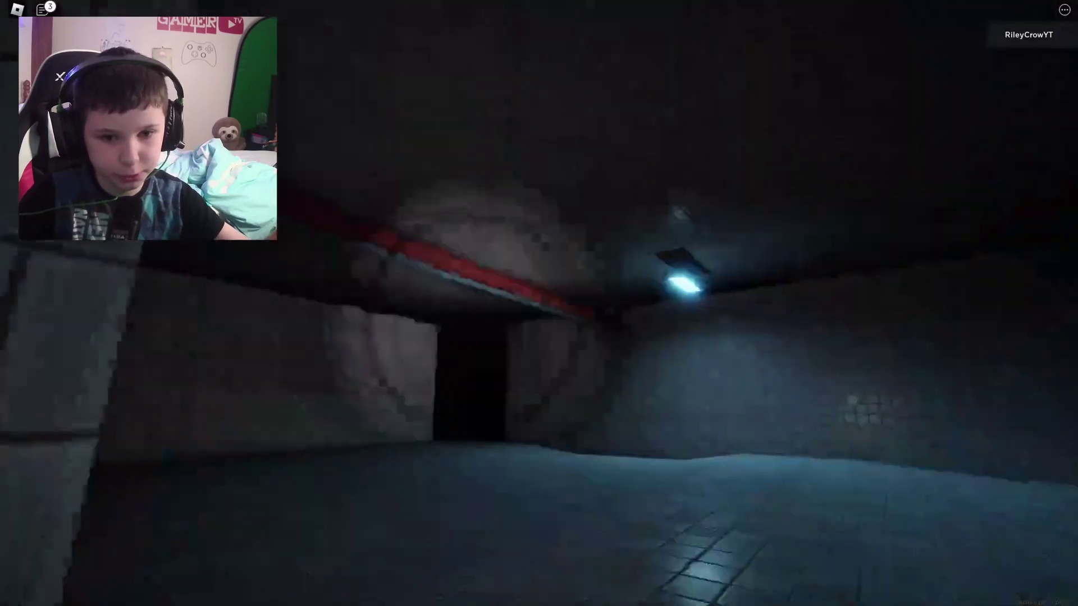
{"action": "key", "text": "w"}
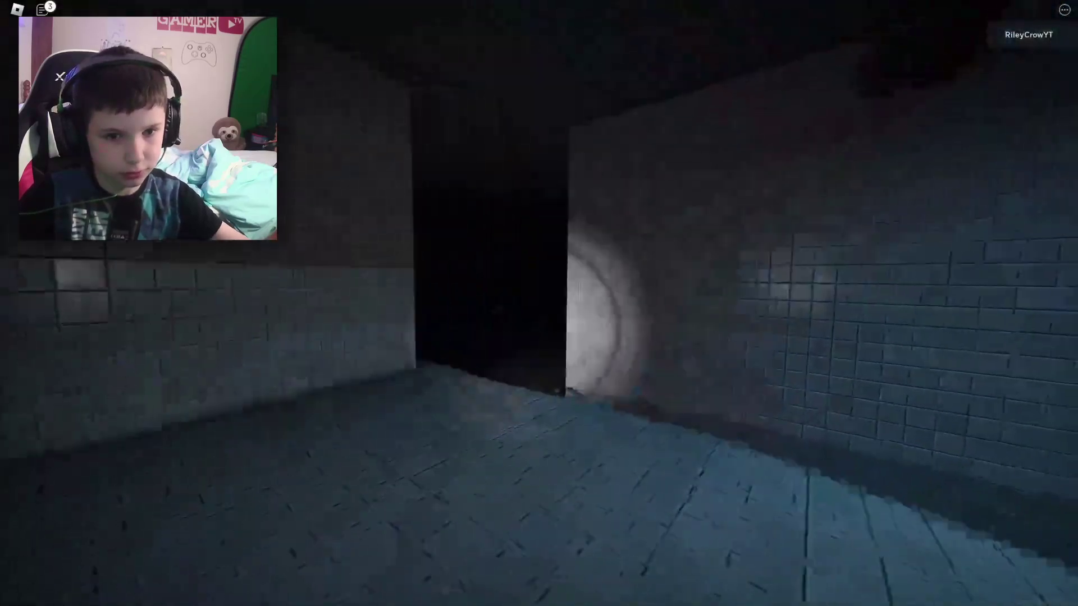
{"action": "key", "text": "w"}
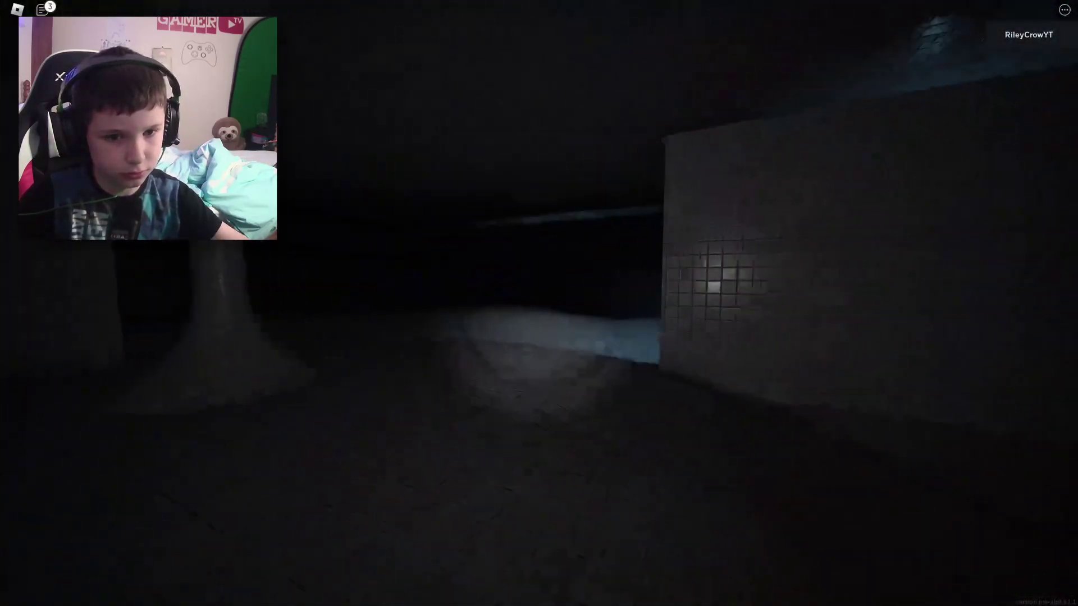
{"action": "key", "text": "w"}
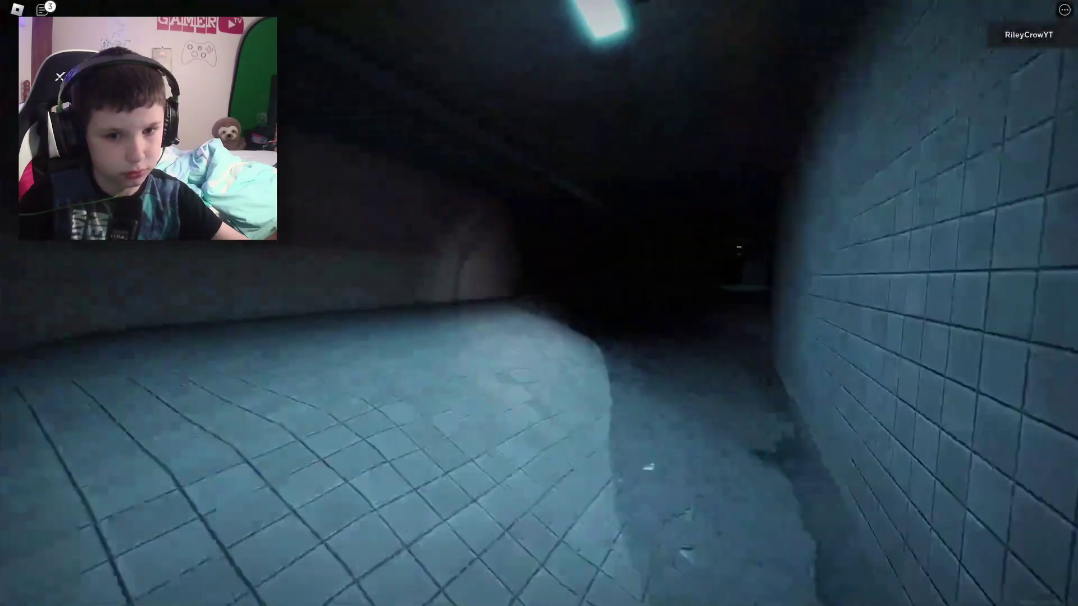
{"action": "key", "text": "w"}
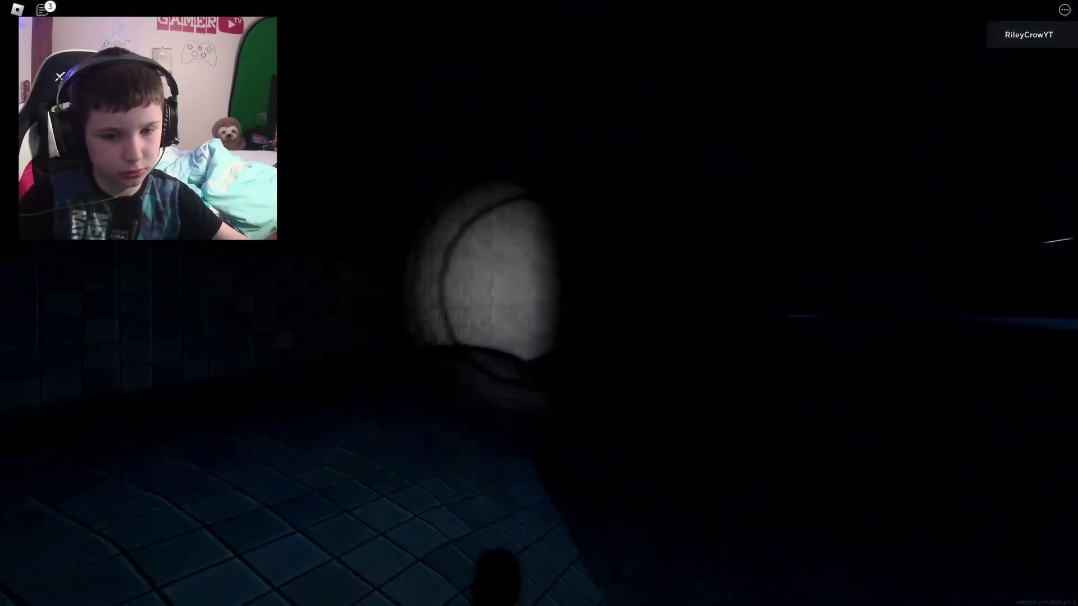
{"action": "key", "text": "w"}
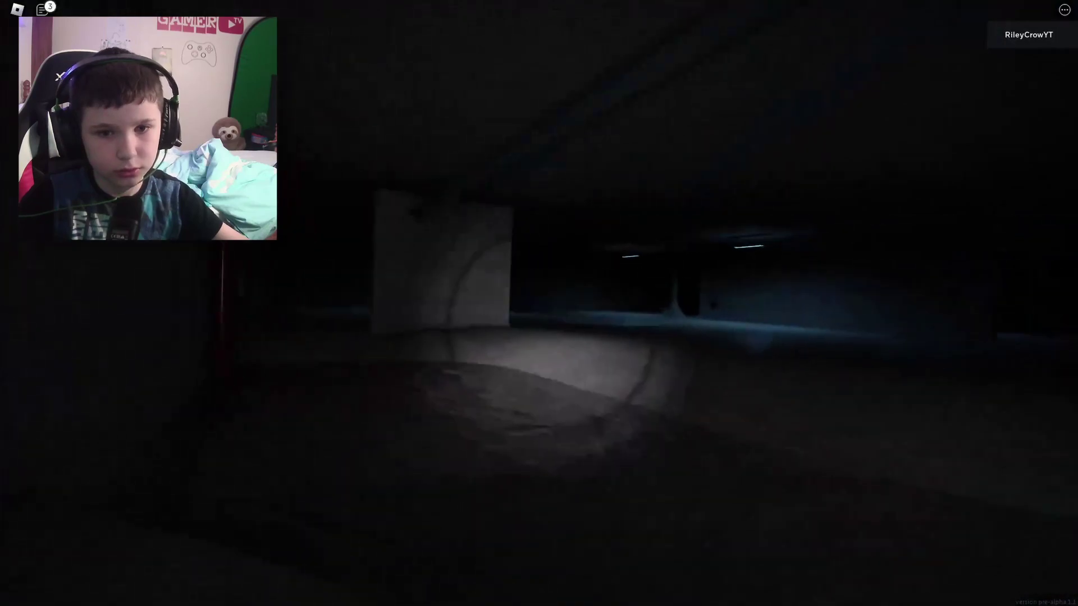
Step: Check the red pole beside the valve, then move back through the dark corridor
{"action": "key", "text": "a"}
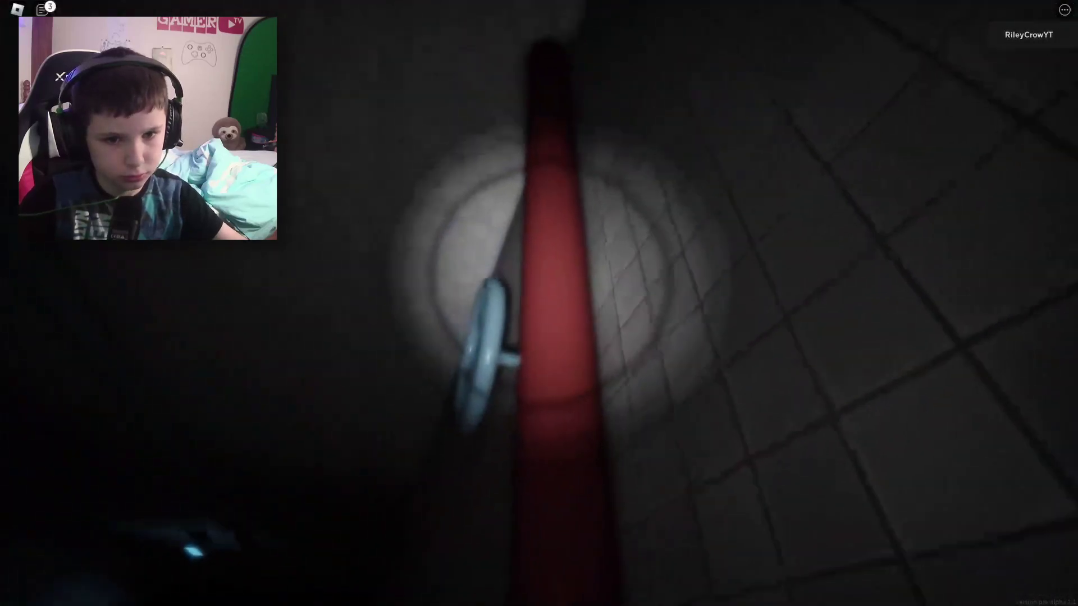
{"action": "key", "text": "w"}
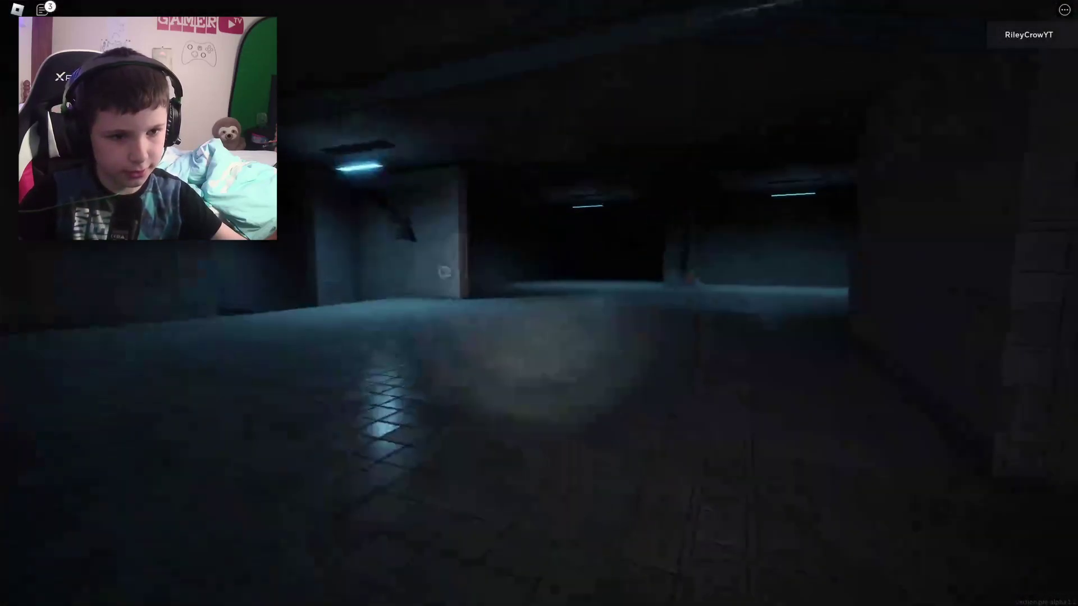
{"action": "key", "text": "w"}
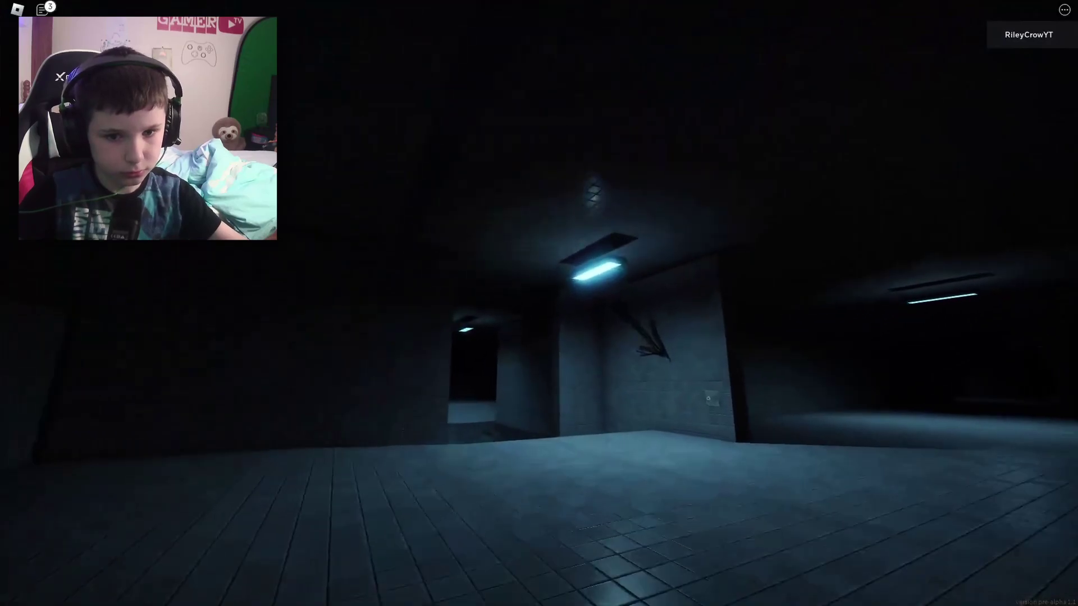
{"action": "key", "text": "w"}
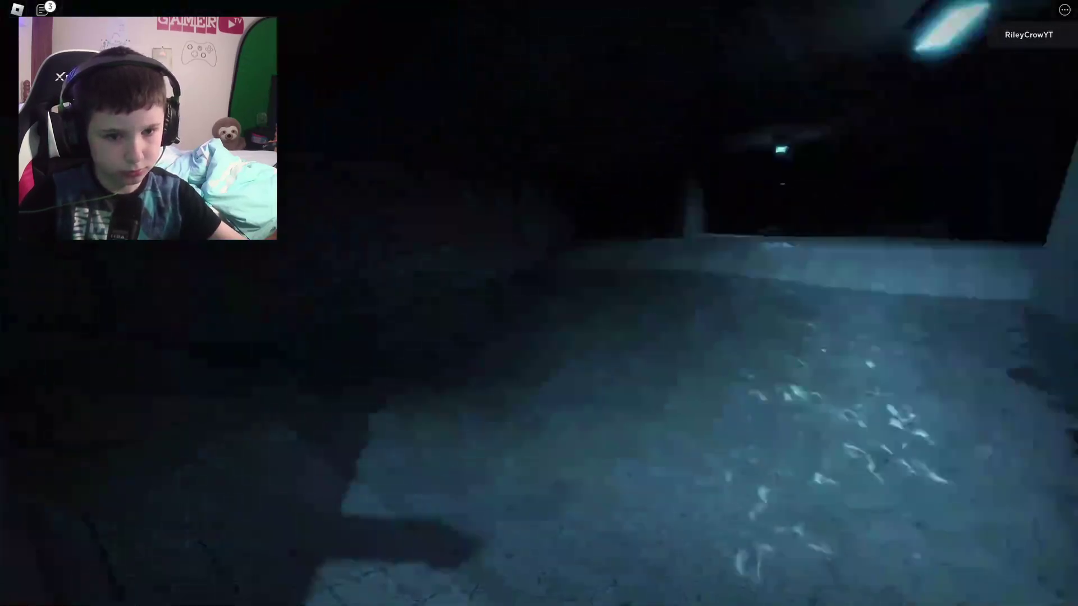
{"action": "key", "text": "w"}
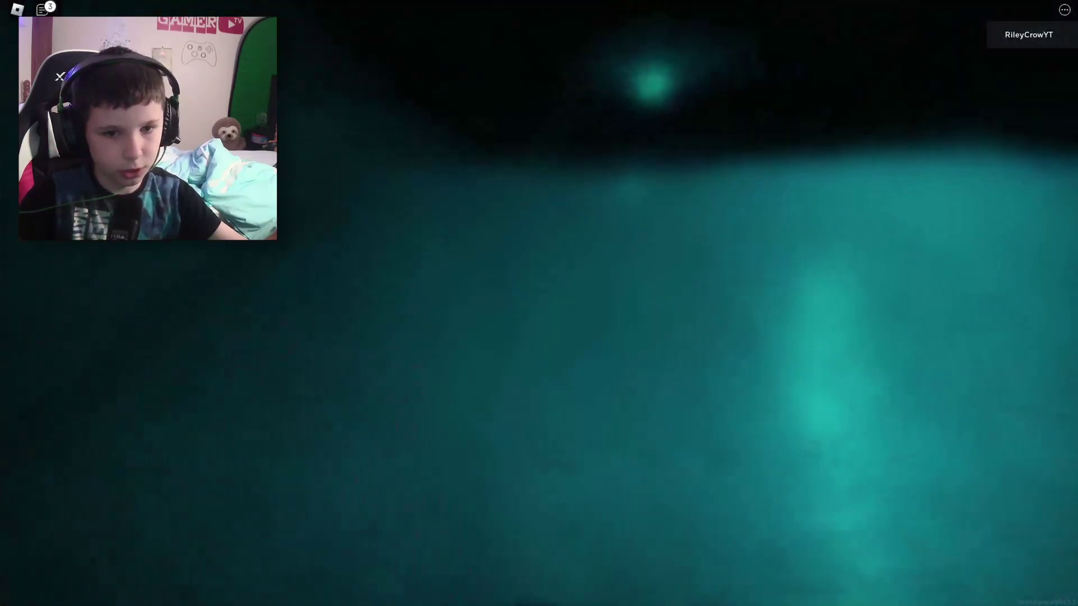
{"action": "key", "text": "w"}
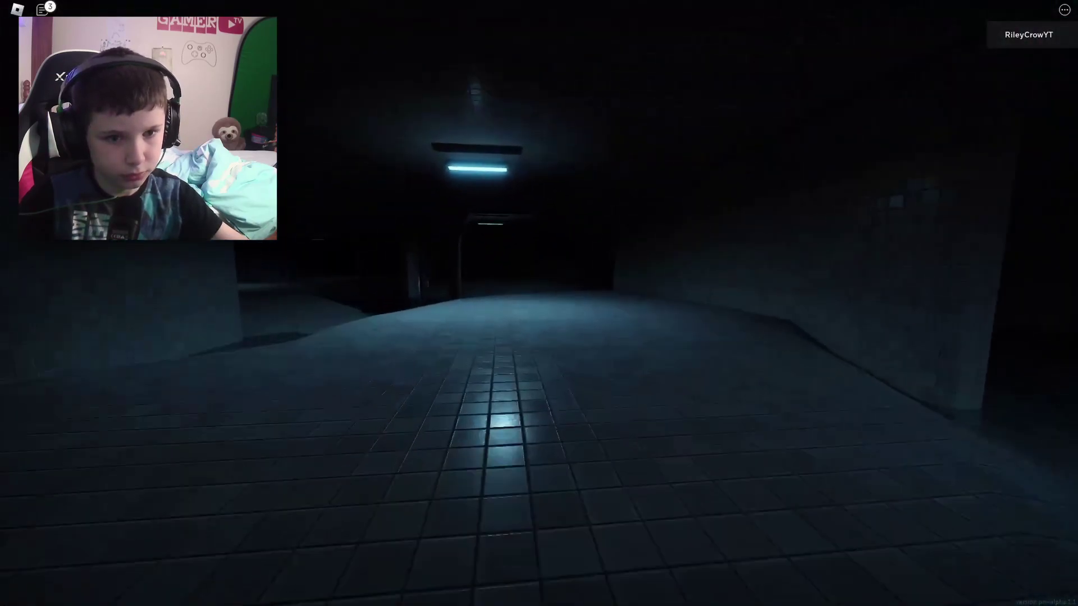
{"action": "key", "text": "w"}
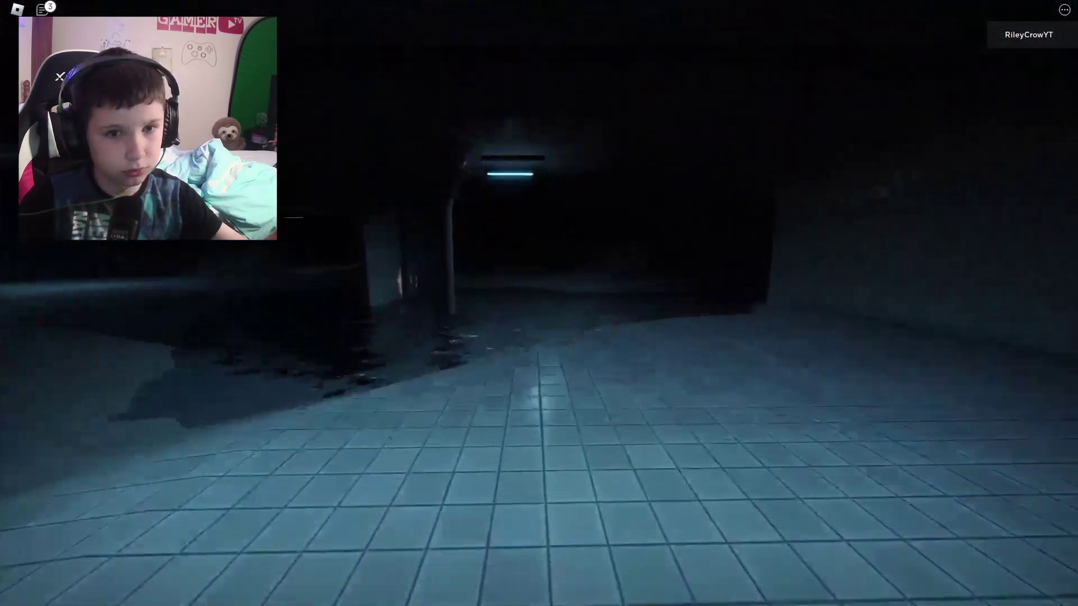
Step: Wade into the water and dive past the pillar to the underwater valve
{"action": "key", "text": "w"}
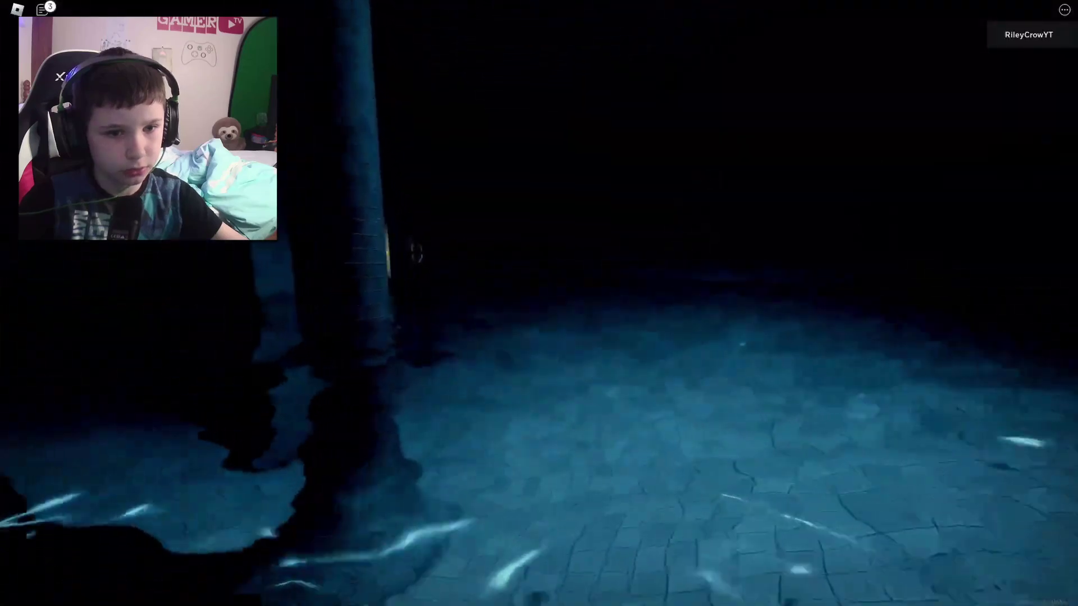
{"action": "key", "text": "w"}
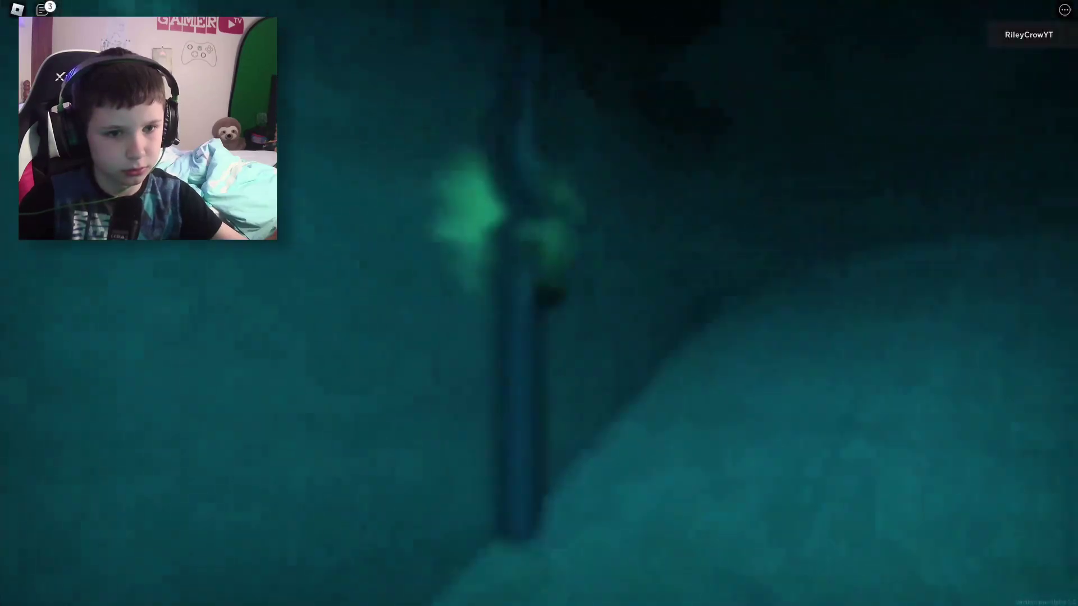
{"action": "key", "text": "e"}
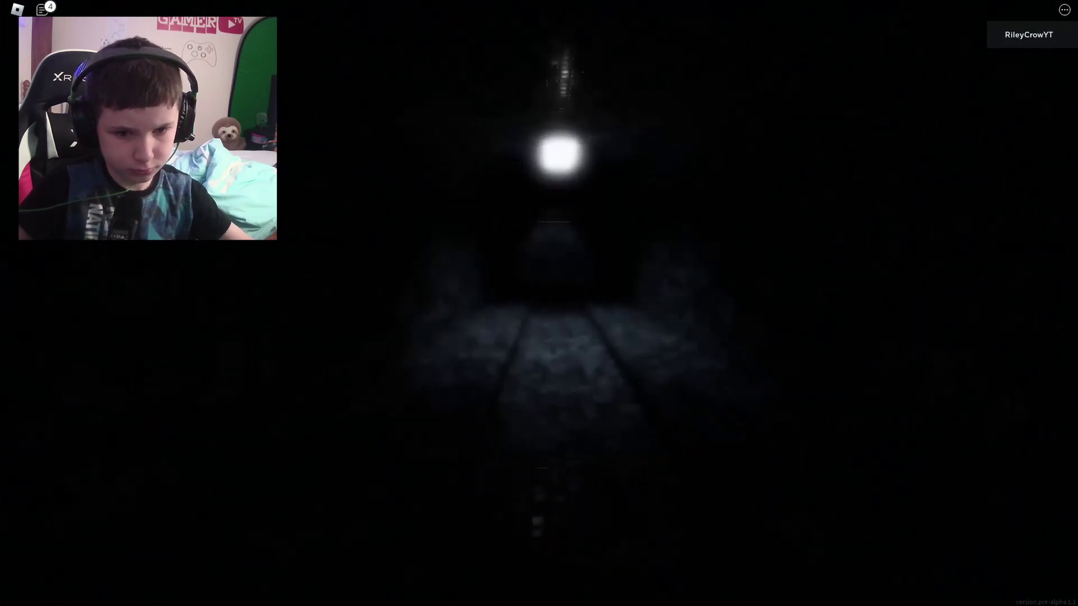
Step: Walk down the dark corridor past the ceiling light toward the lit alcove
{"action": "key", "text": "w"}
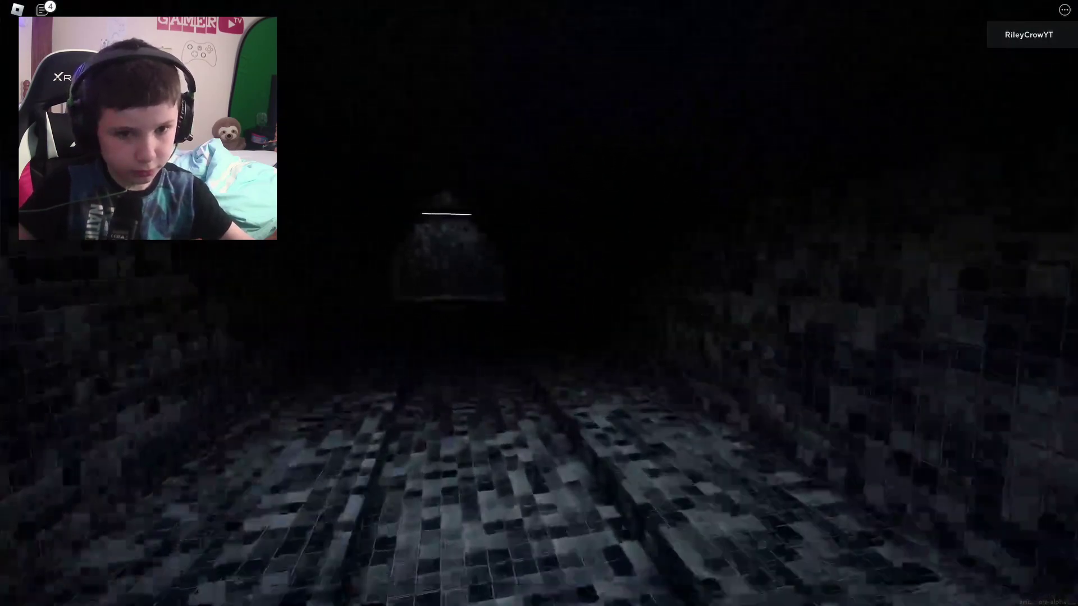
{"action": "key", "text": "w"}
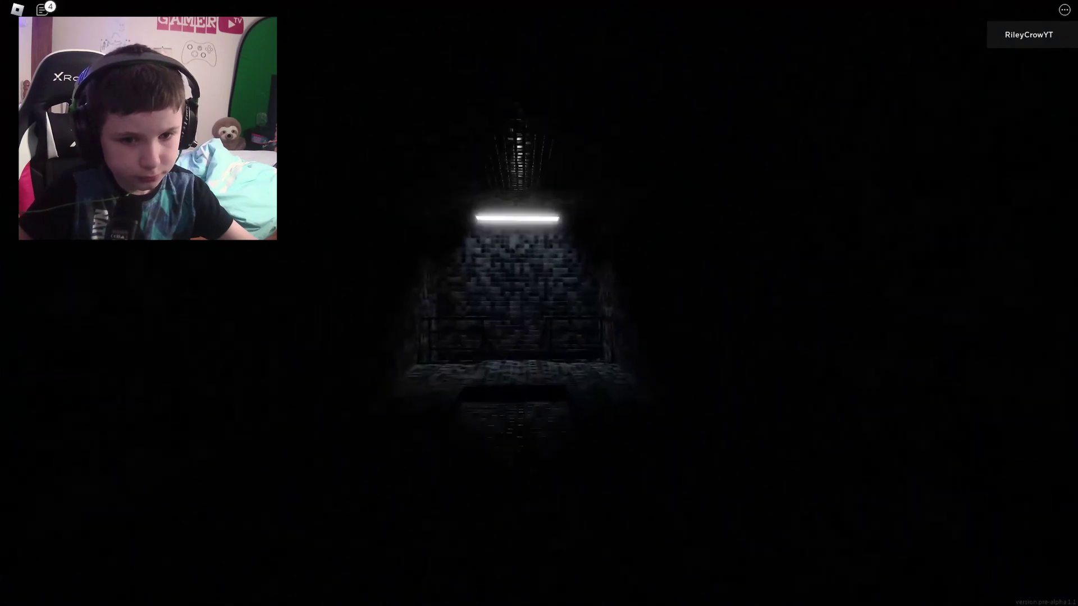
{"action": "key", "text": "w"}
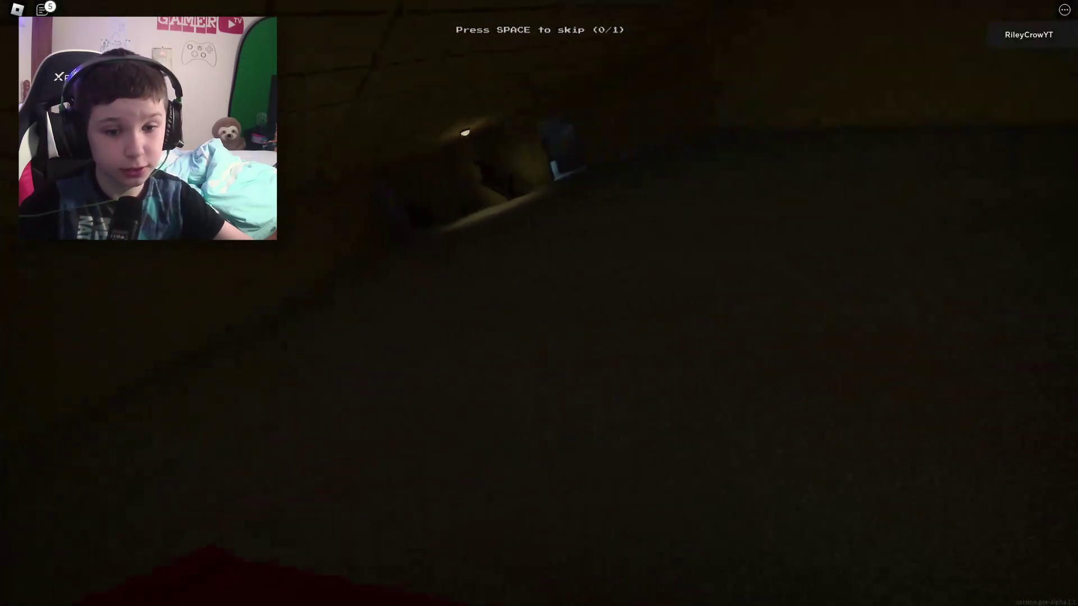
Step: Skip the level-transition cutscene with Space
{"action": "key", "text": "space"}
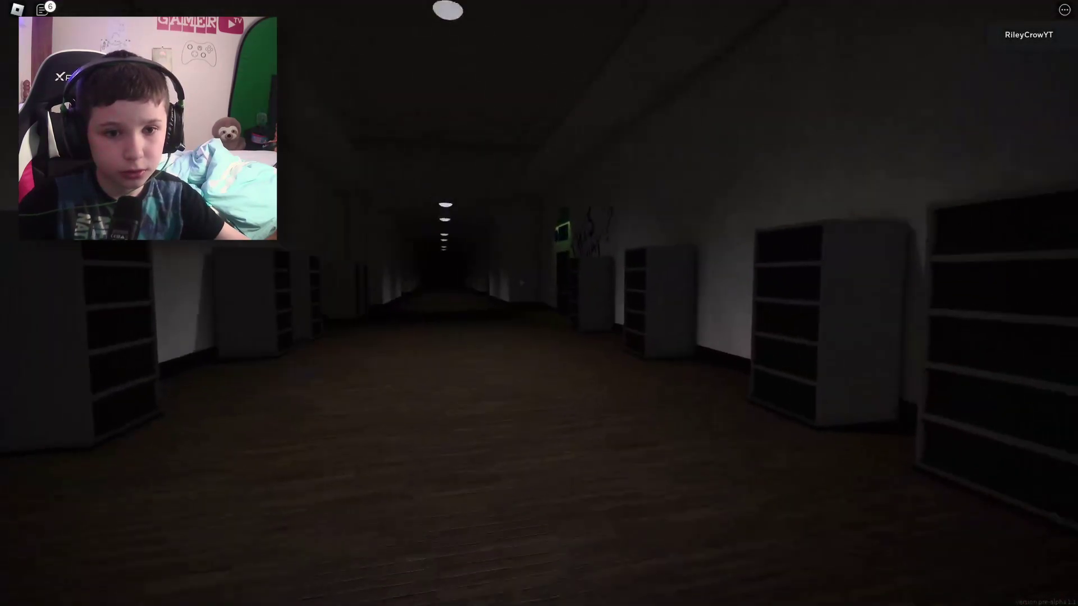
Step: Walk past the green-lit door and examine the ear, eye and face drawing
{"action": "key", "text": "w"}
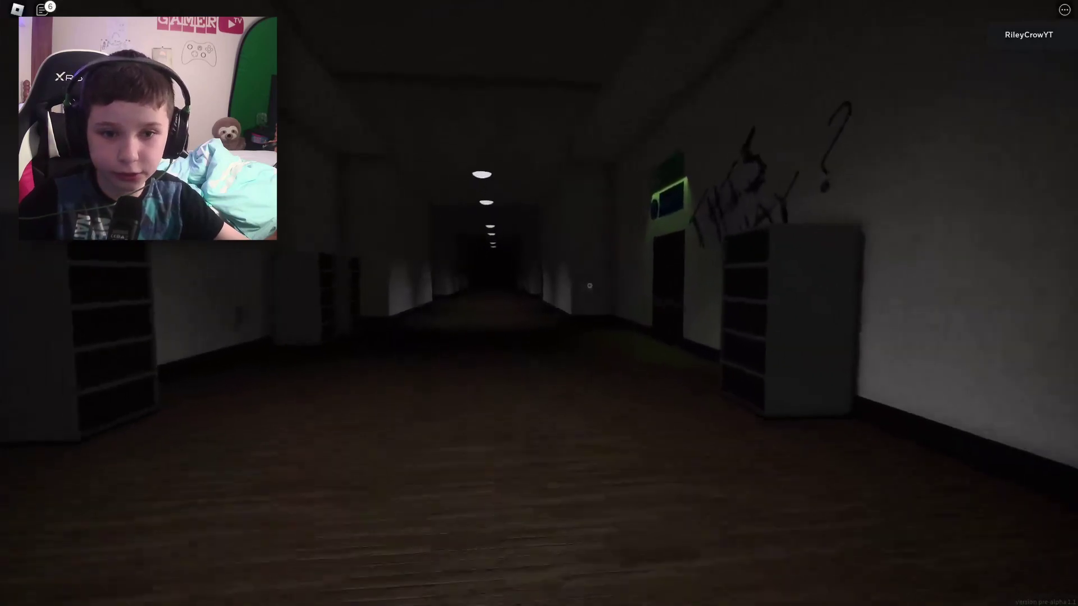
{"action": "key", "text": "w"}
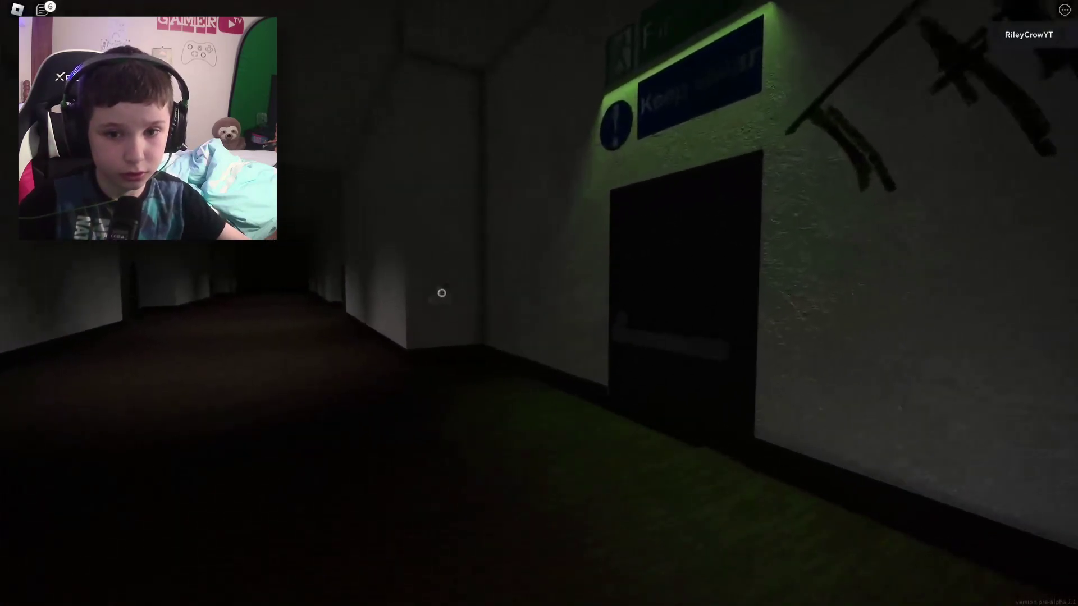
{"action": "key", "text": "w"}
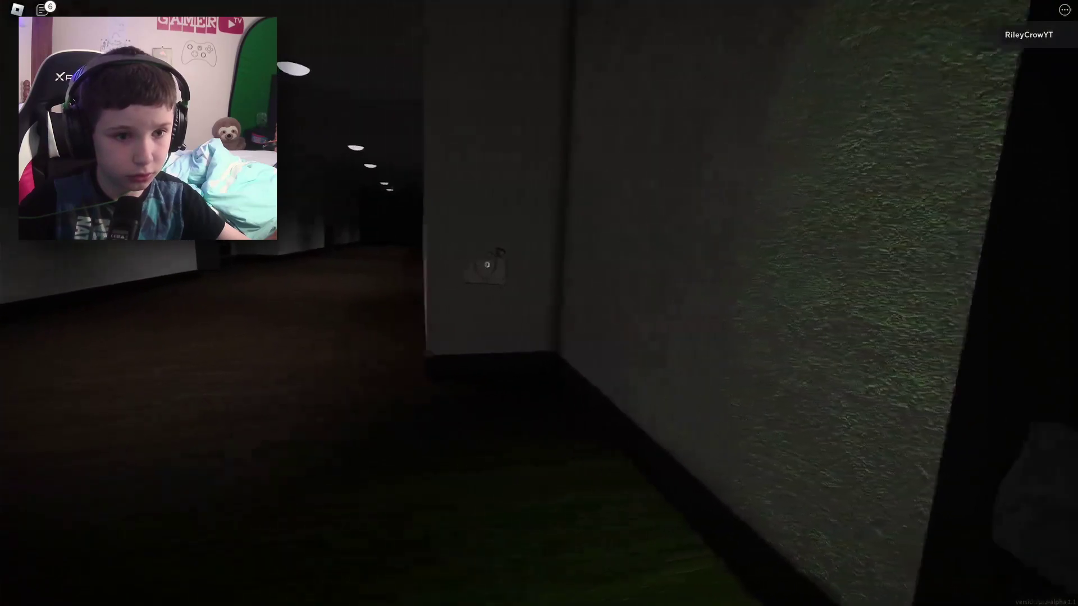
{"action": "key", "text": "w"}
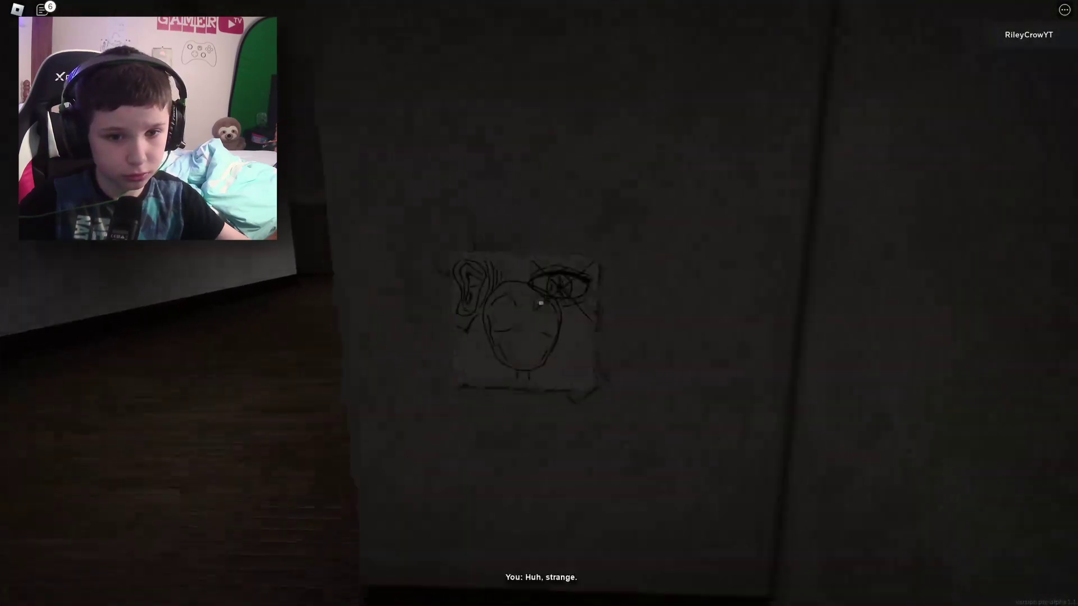
{"action": "left_click", "coordinate": [541, 301]}
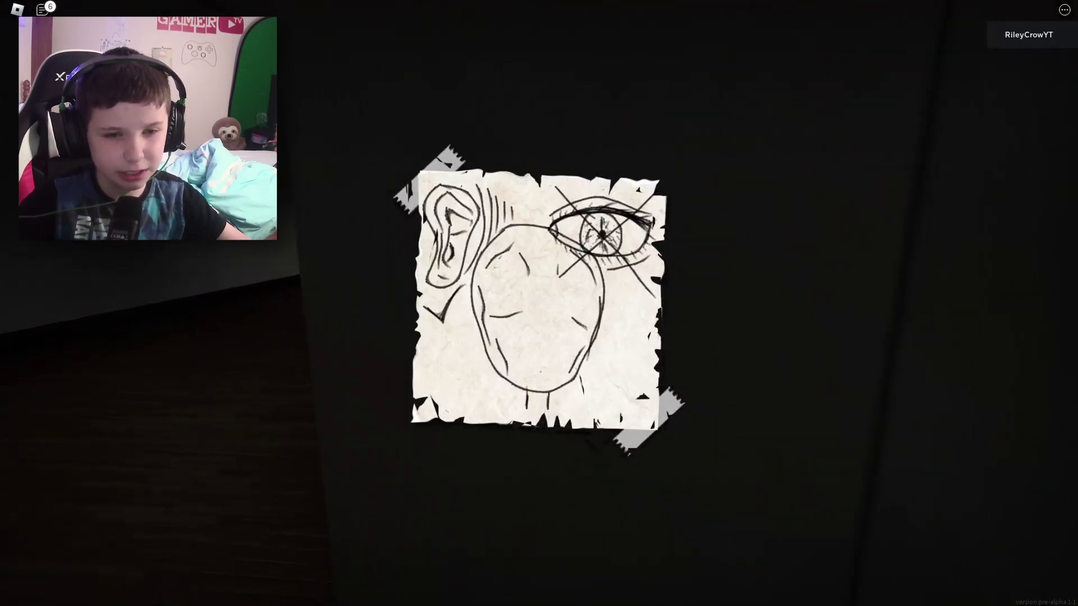
Step: Close the drawing and walk around the corner into the dark room toward the spindly creature
{"action": "key", "text": "Escape"}
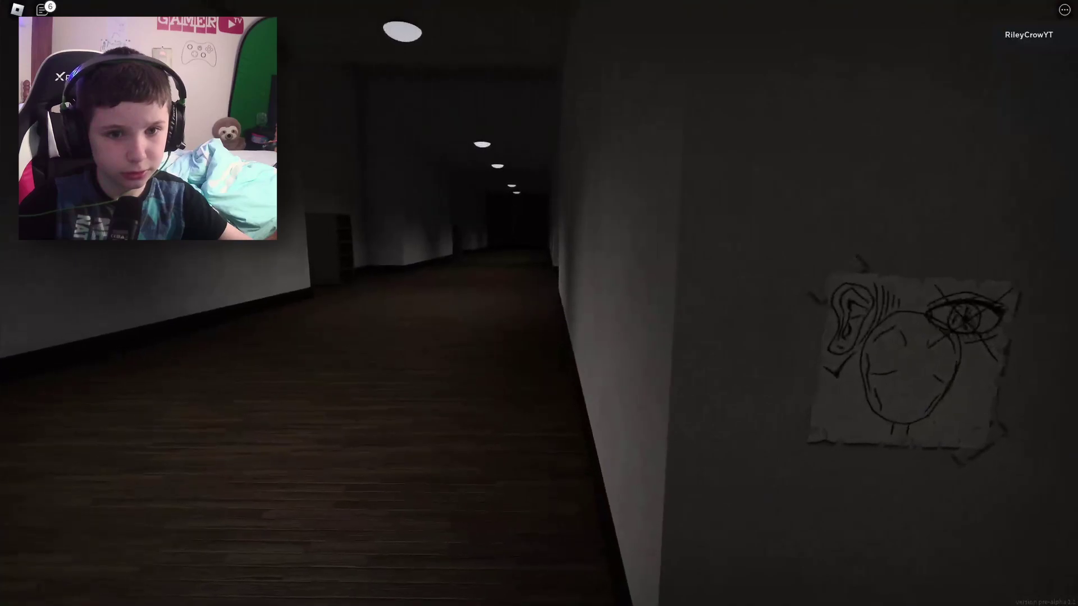
{"action": "key", "text": "w"}
{"action": "key", "text": "w"}
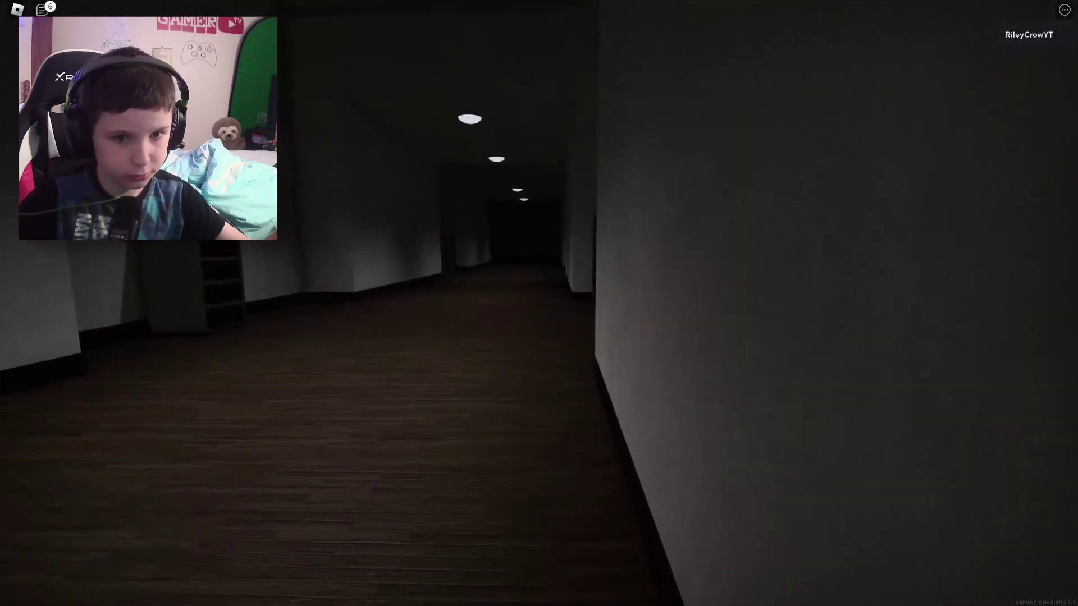
{"action": "key", "text": "w"}
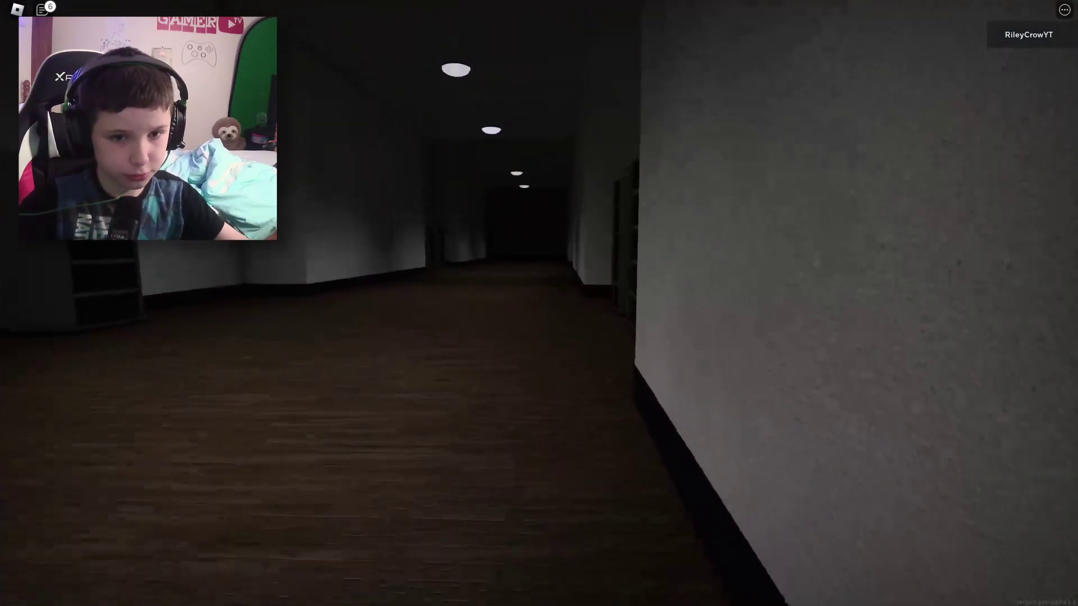
{"action": "key", "text": "w"}
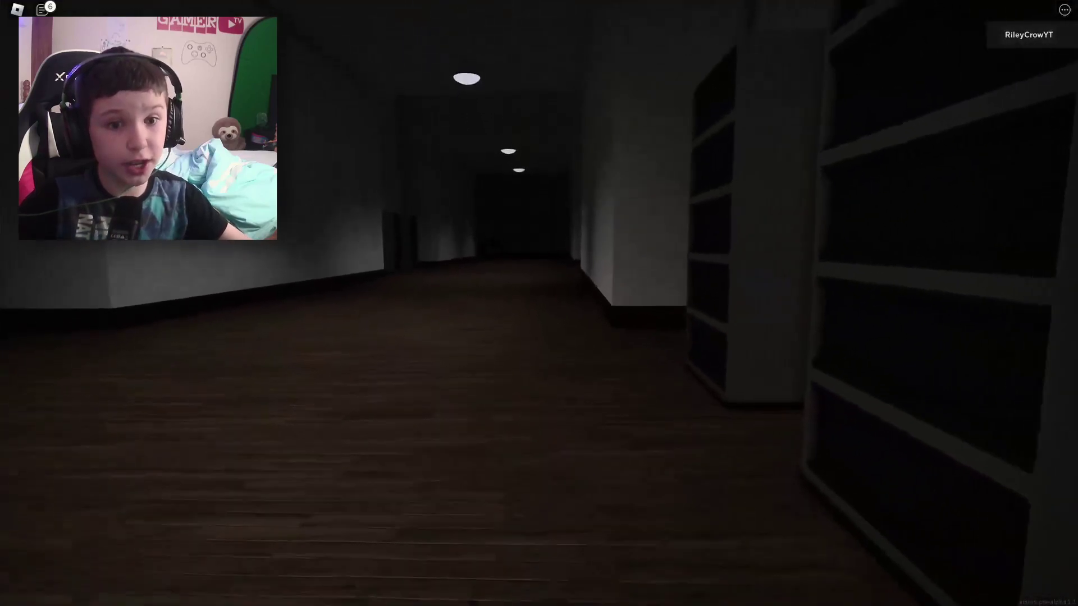
{"action": "key", "text": "w"}
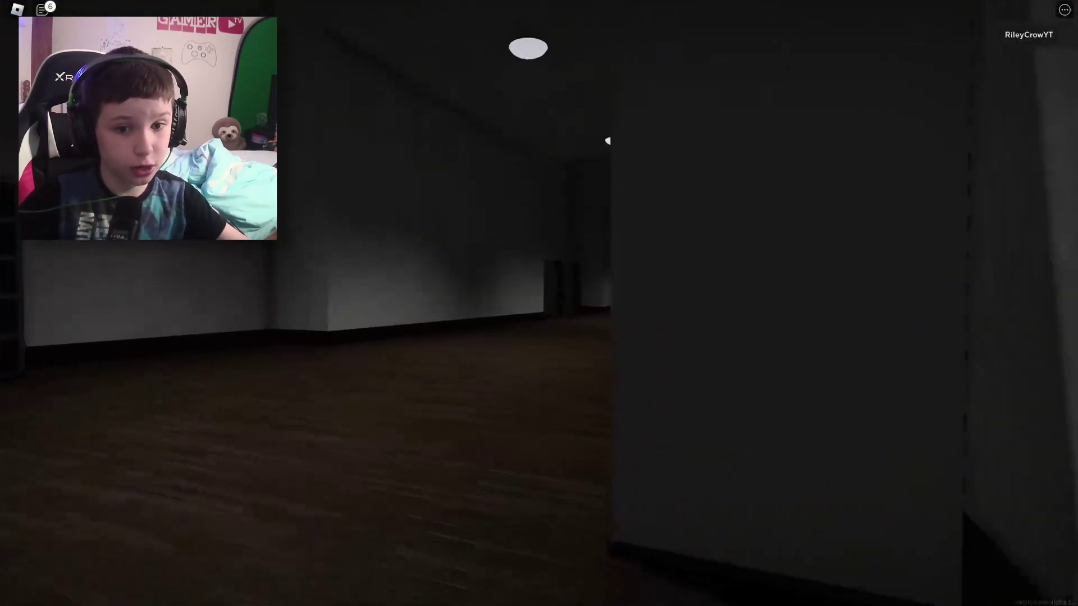
{"action": "key", "text": "w"}
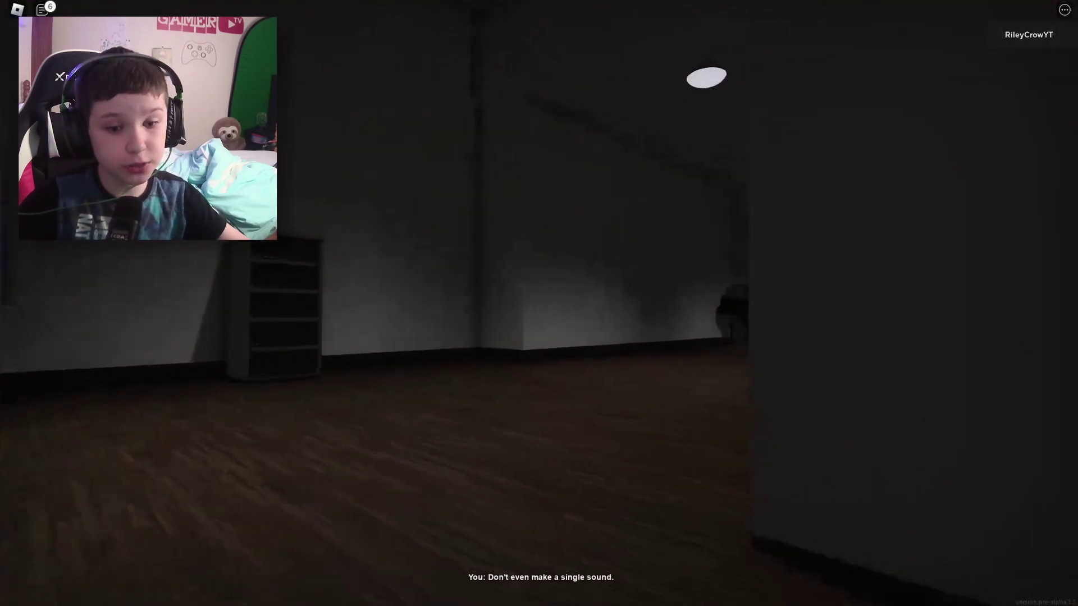
{"action": "key", "text": "w"}
{"action": "key", "text": "w"}
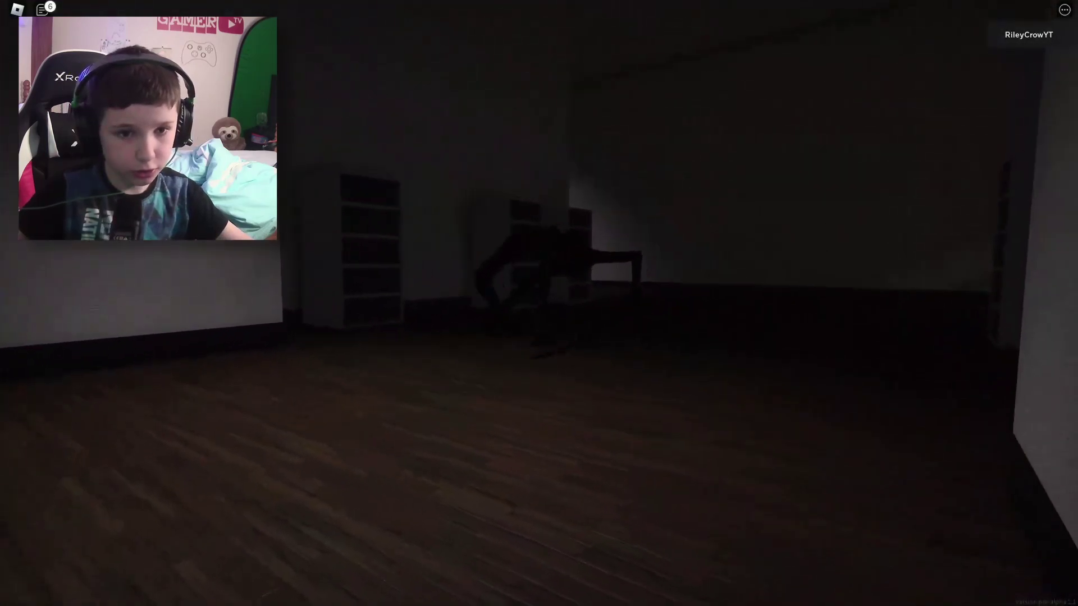